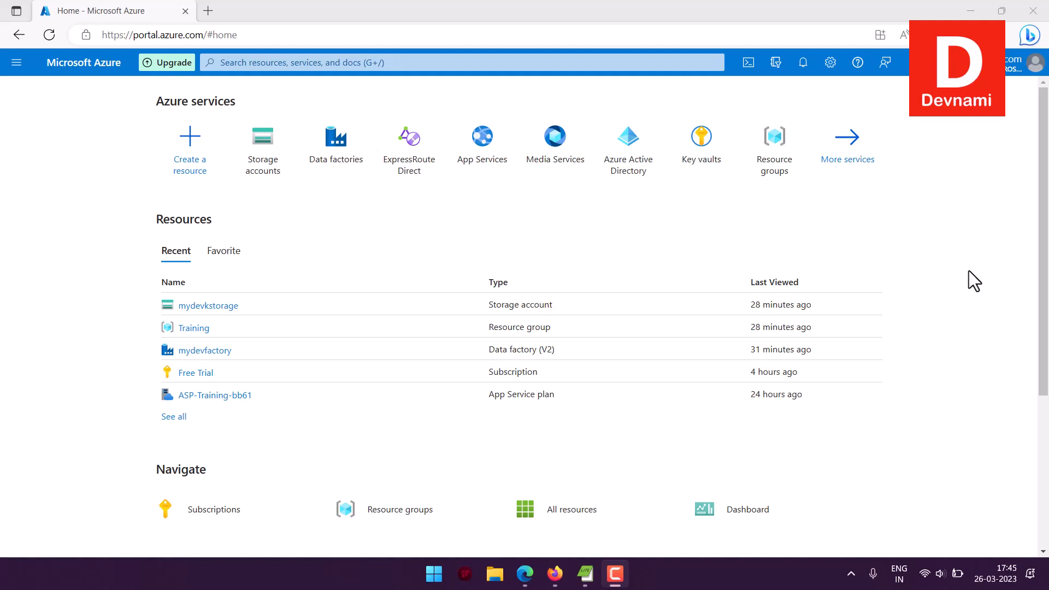
# Open the Data factories service from the Databases category of all services and start creating a data factory.
pyautogui.click(17, 62)
pyautogui.click(44, 146)
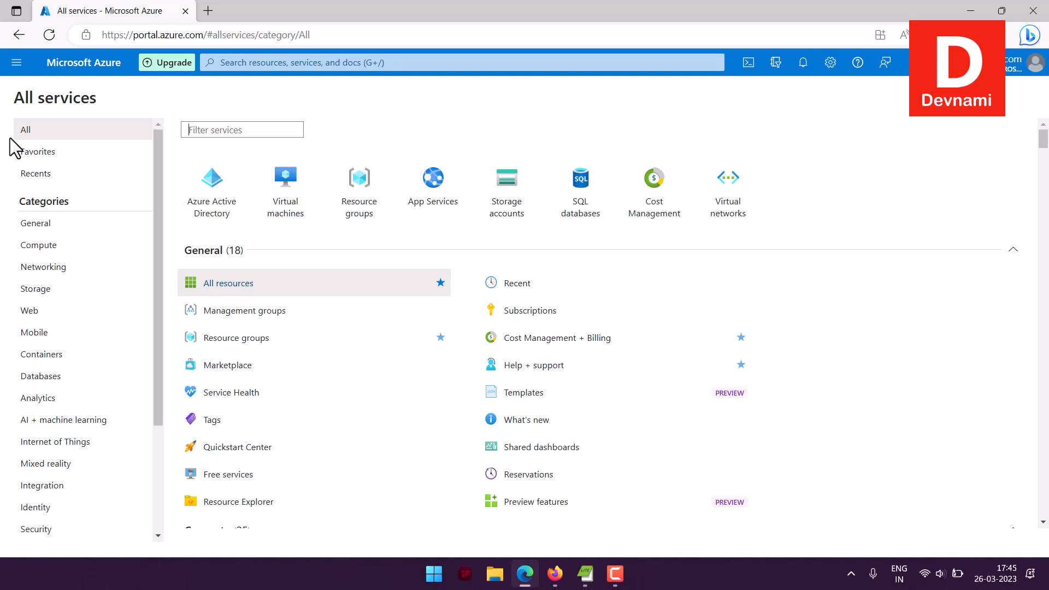
pyautogui.click(25, 381)
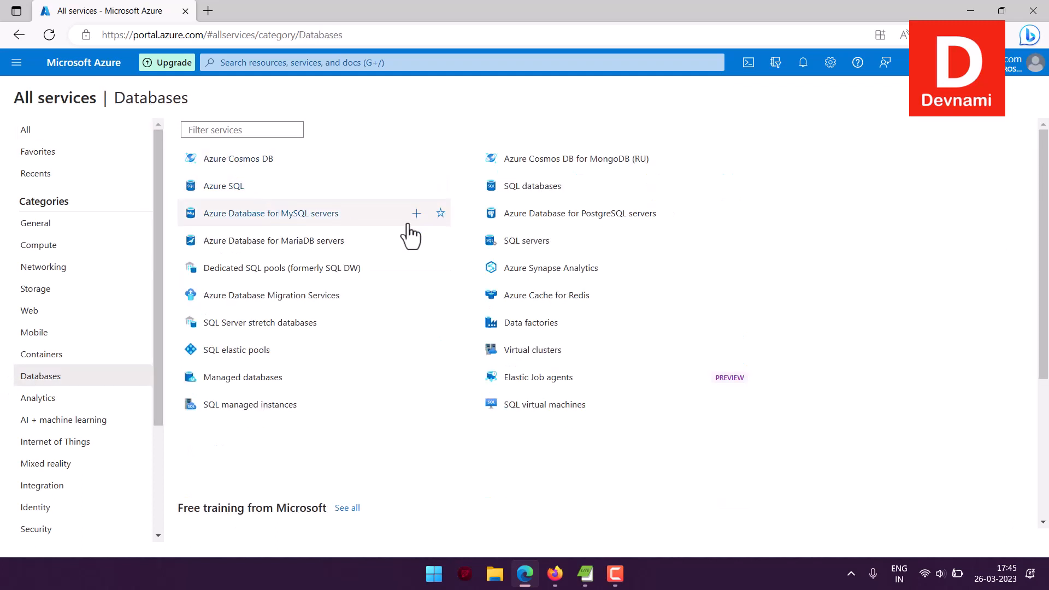
pyautogui.click(529, 324)
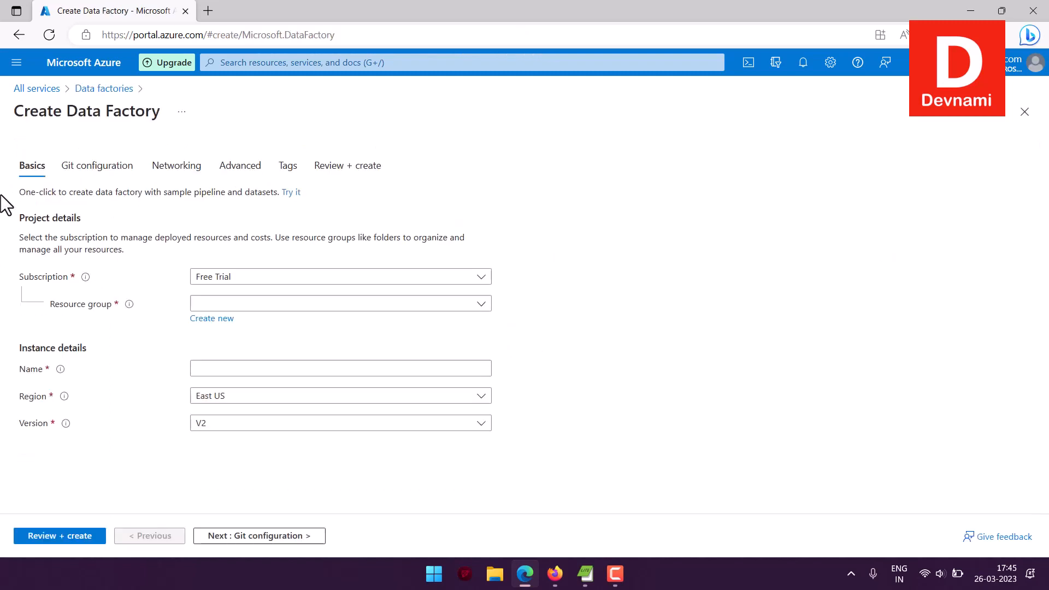
# Choose the Free Trial subscription and the Training resource group for the new data factory.
pyautogui.click(280, 280)
pyautogui.click(254, 320)
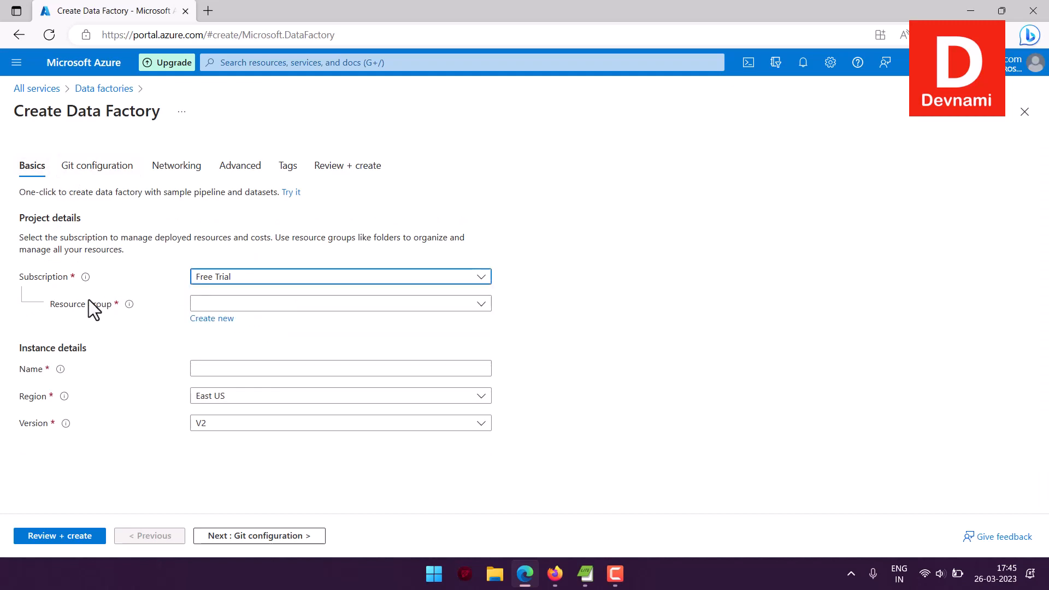
pyautogui.click(216, 305)
pyautogui.click(241, 355)
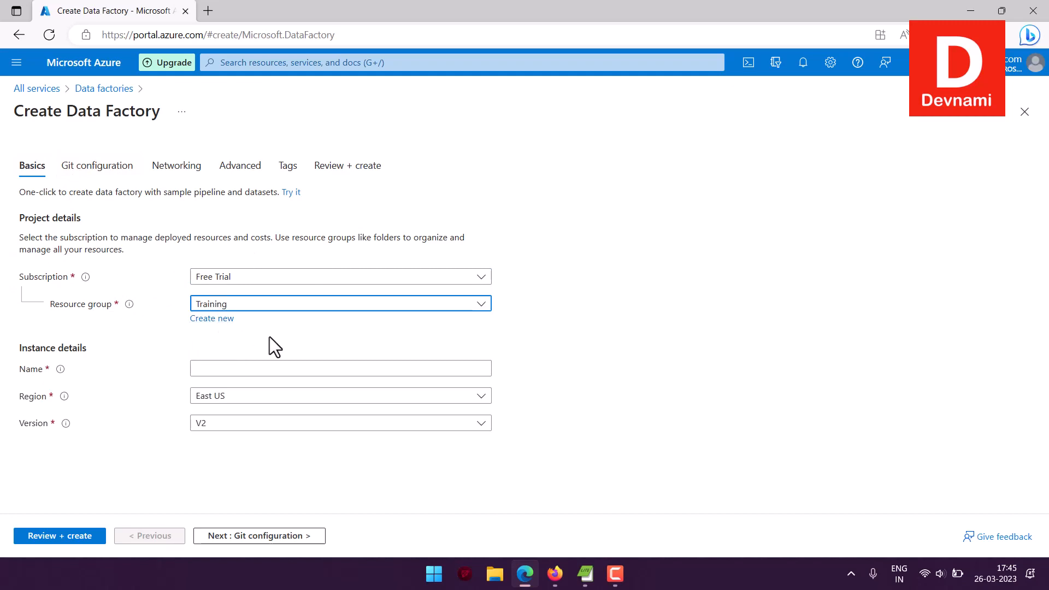
pyautogui.click(252, 277)
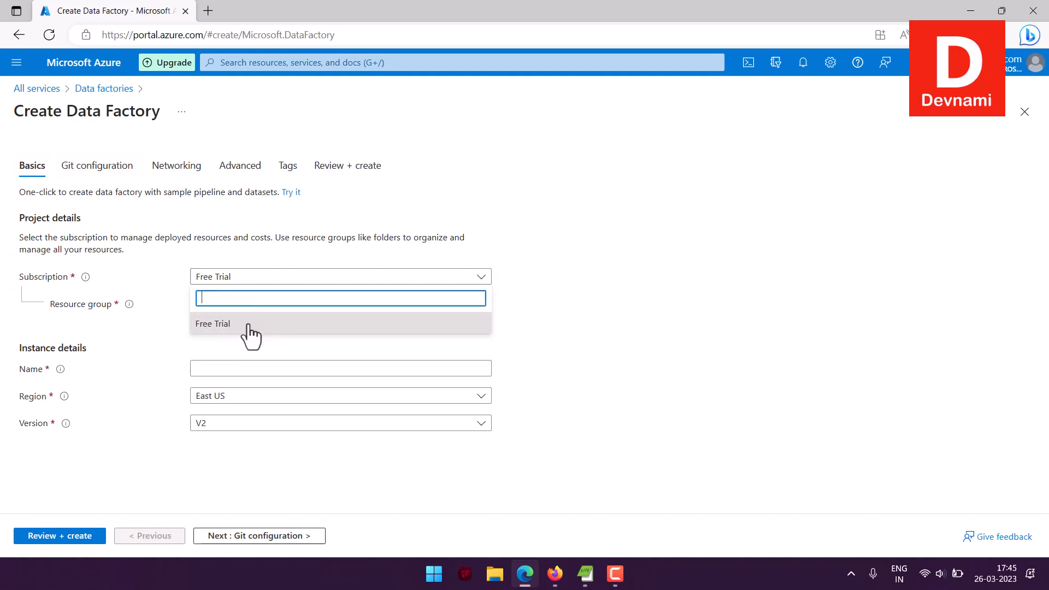
pyautogui.click(176, 342)
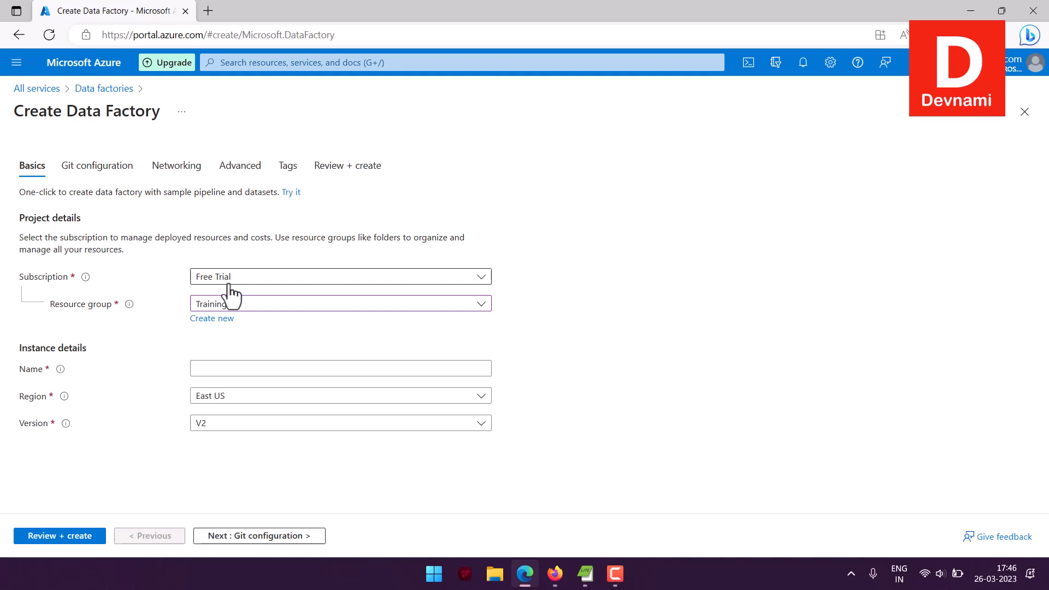
# Name the new data factory hggdsdfsdfsdf and look through the available regions and versions.
pyautogui.click(223, 365)
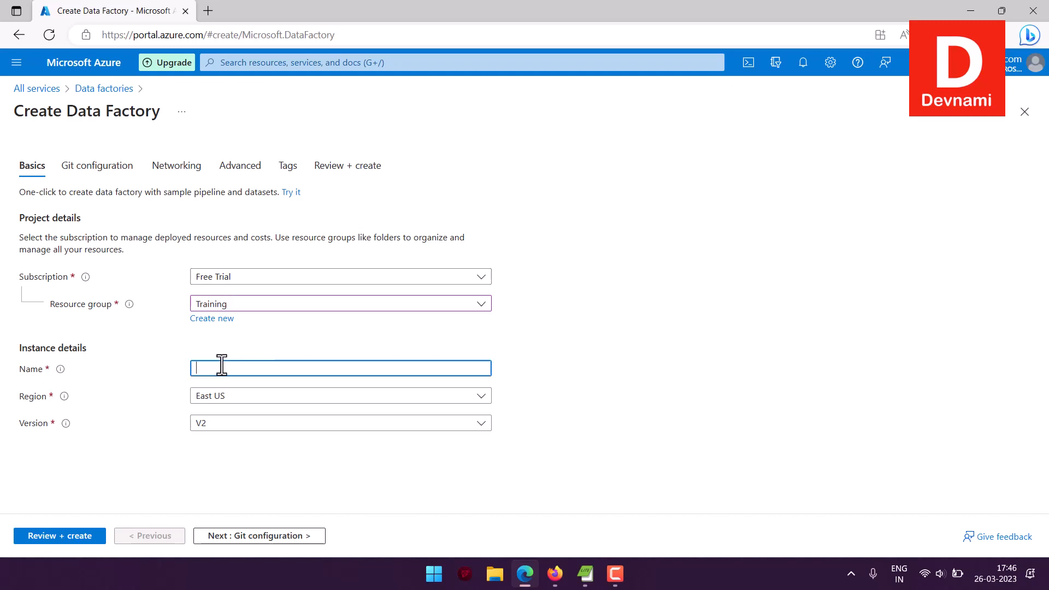
pyautogui.write('hggdsdfsdfsdf')
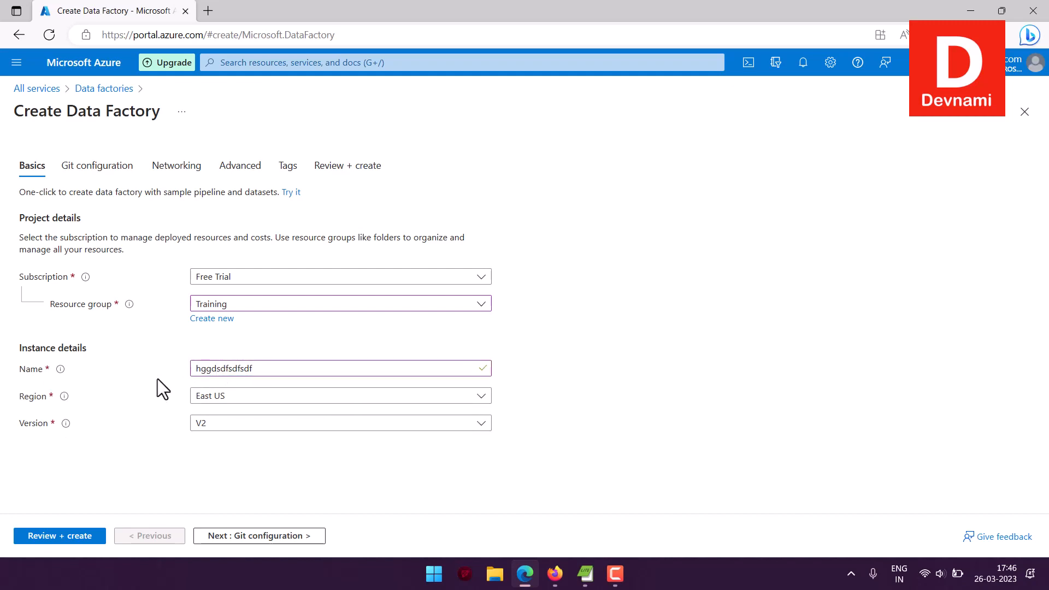
pyautogui.click(227, 398)
pyautogui.scroll(-8, 320, 182)
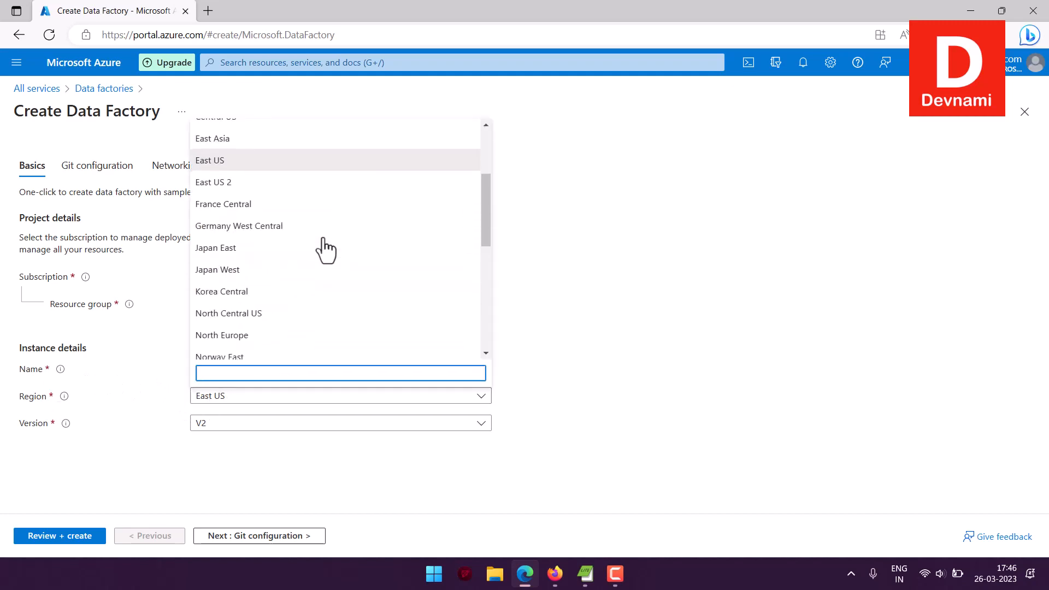
pyautogui.scroll(1, 323, 250)
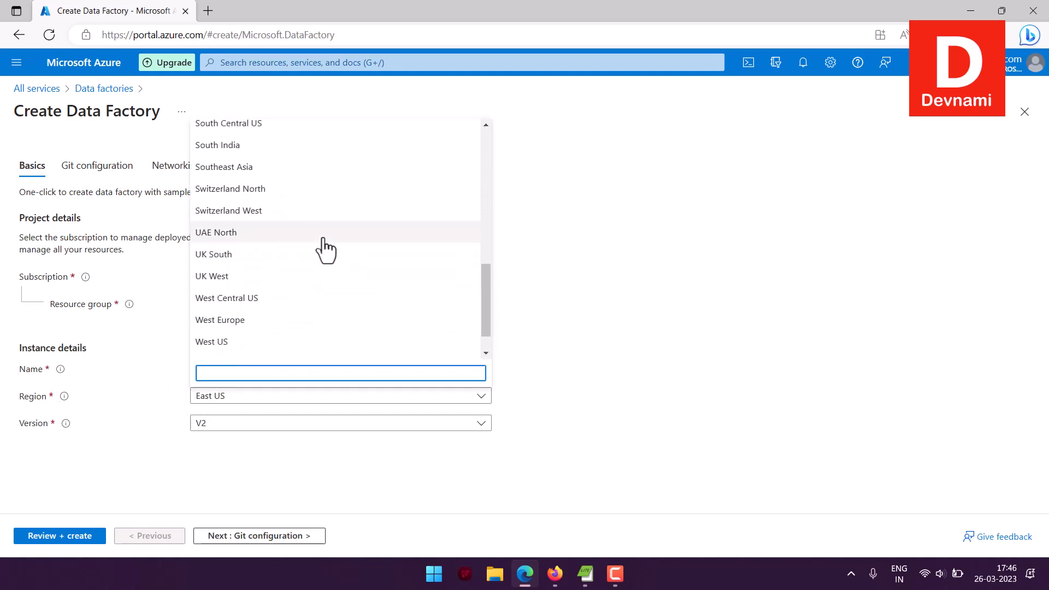
pyautogui.click(121, 372)
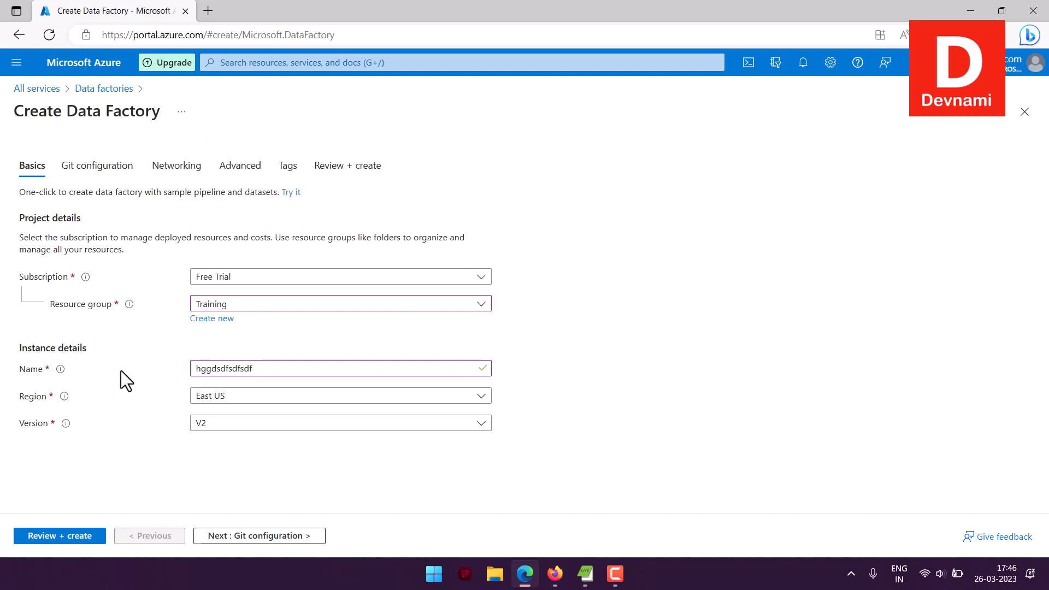
pyautogui.click(219, 426)
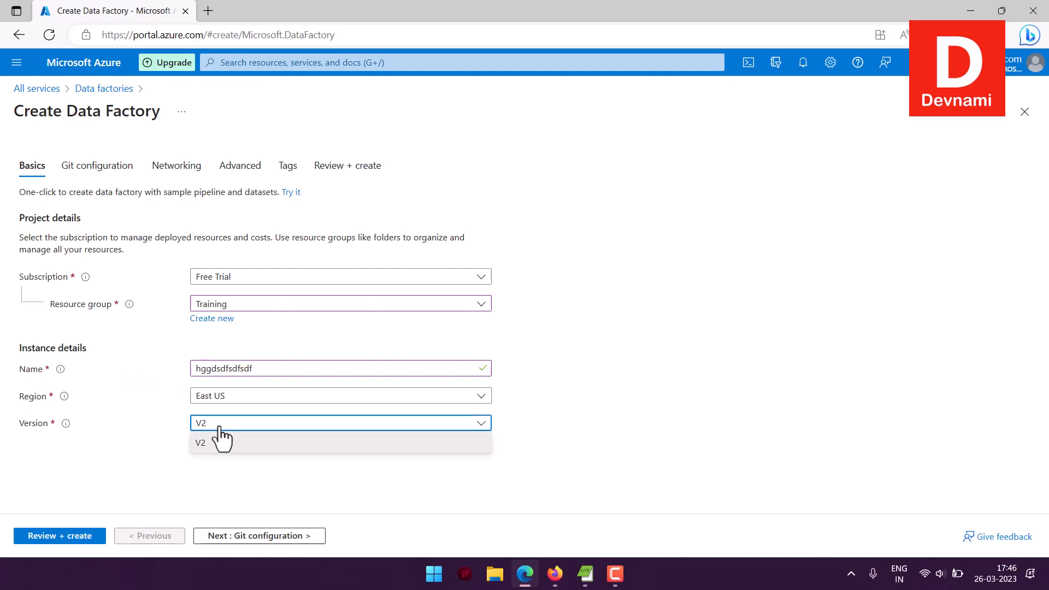
pyautogui.click(165, 434)
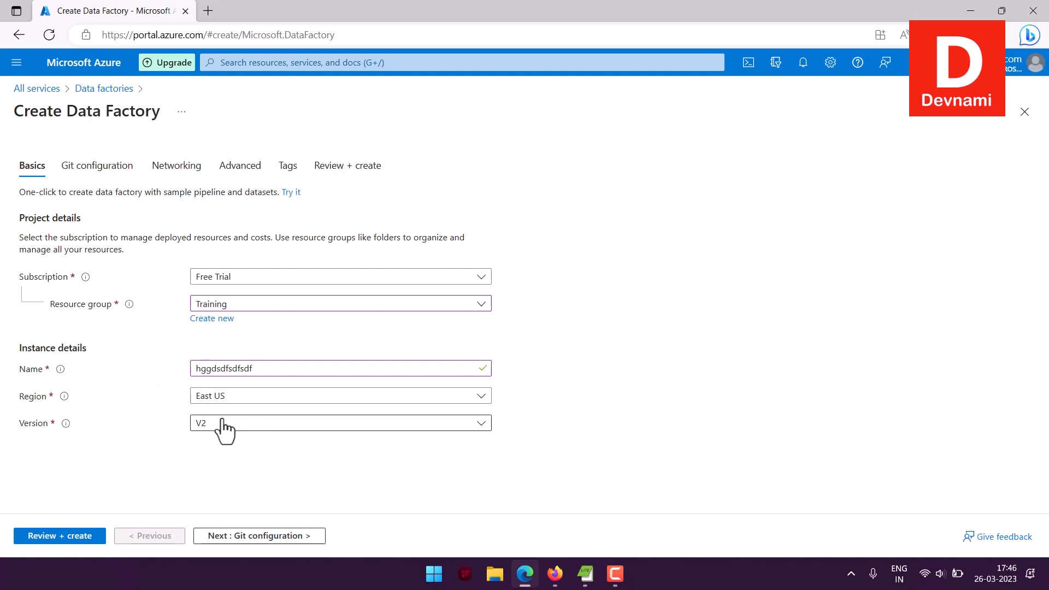
# Examine the Git configuration by temporarily turning off Configure Git later to show the repository settings.
pyautogui.click(268, 538)
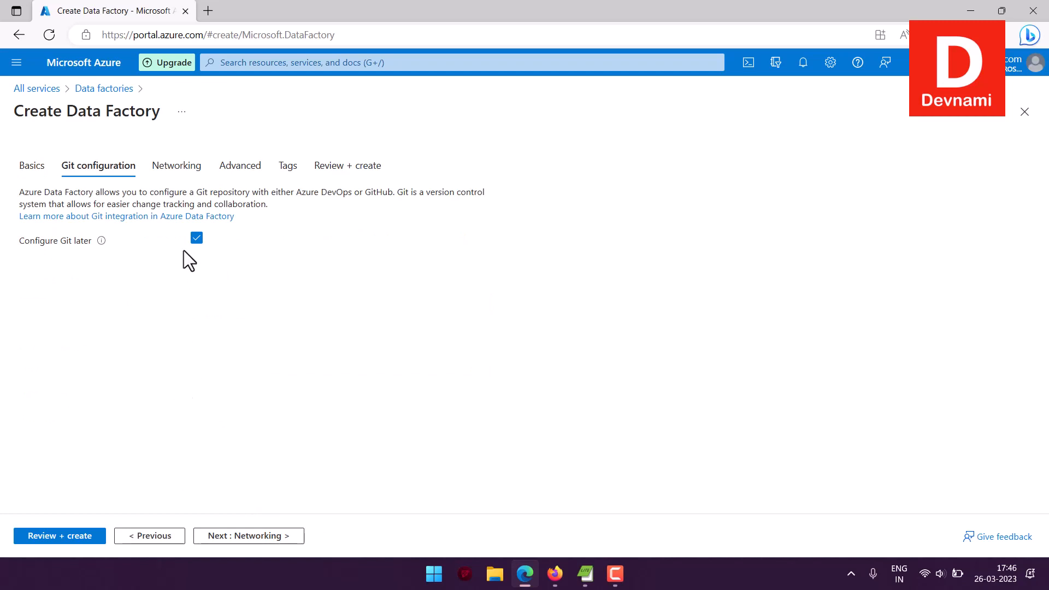
pyautogui.click(195, 239)
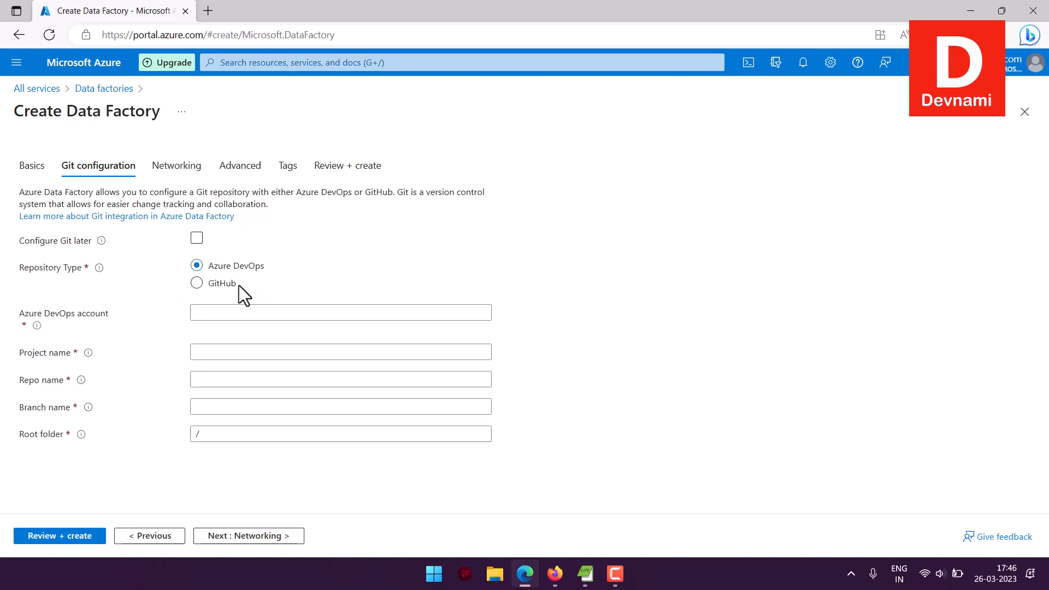
pyautogui.click(196, 238)
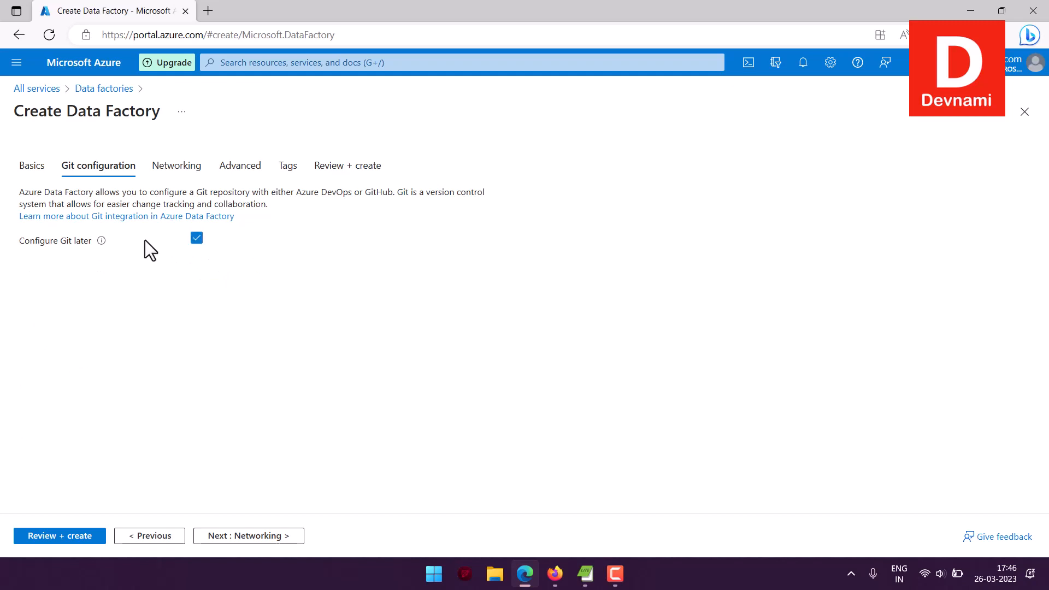
# Review the data factory's networking settings for the managed virtual network and the integration runtime's endpoint connectivity.
pyautogui.click(273, 538)
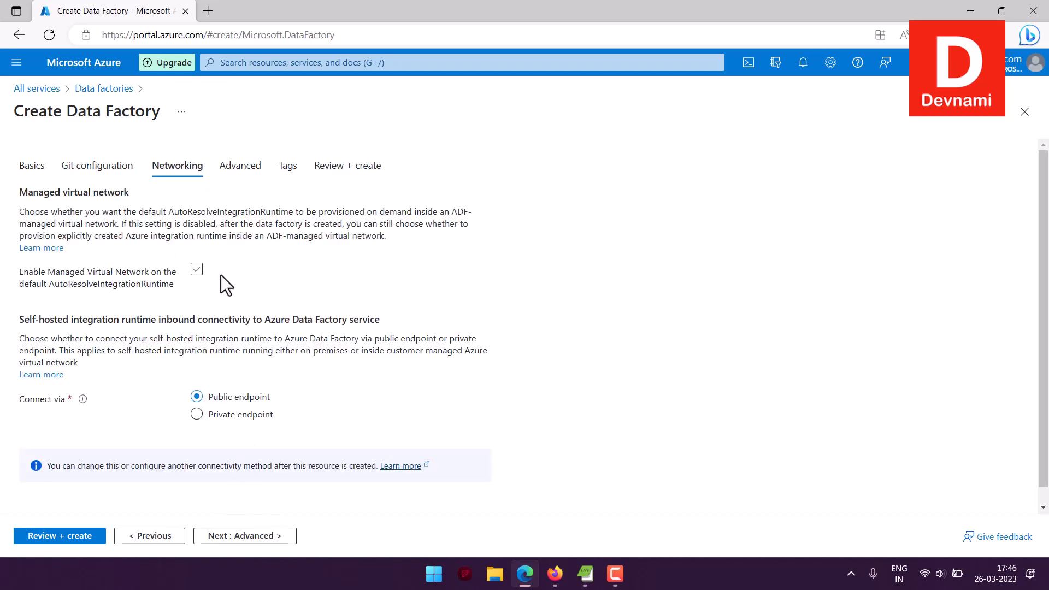
pyautogui.moveTo(34, 192); pyautogui.dragTo(135, 191)
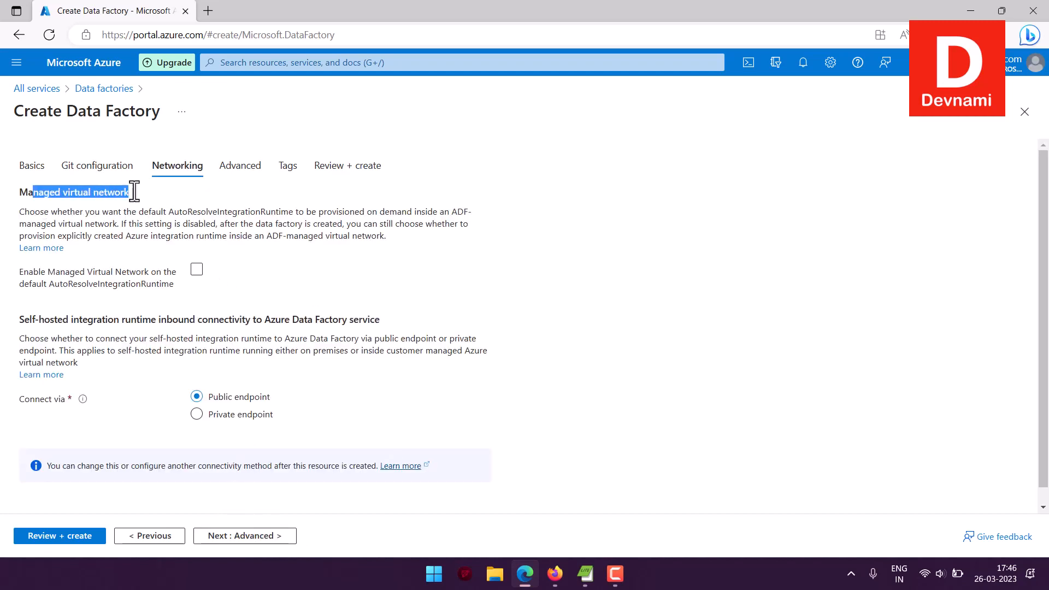
pyautogui.click(159, 210)
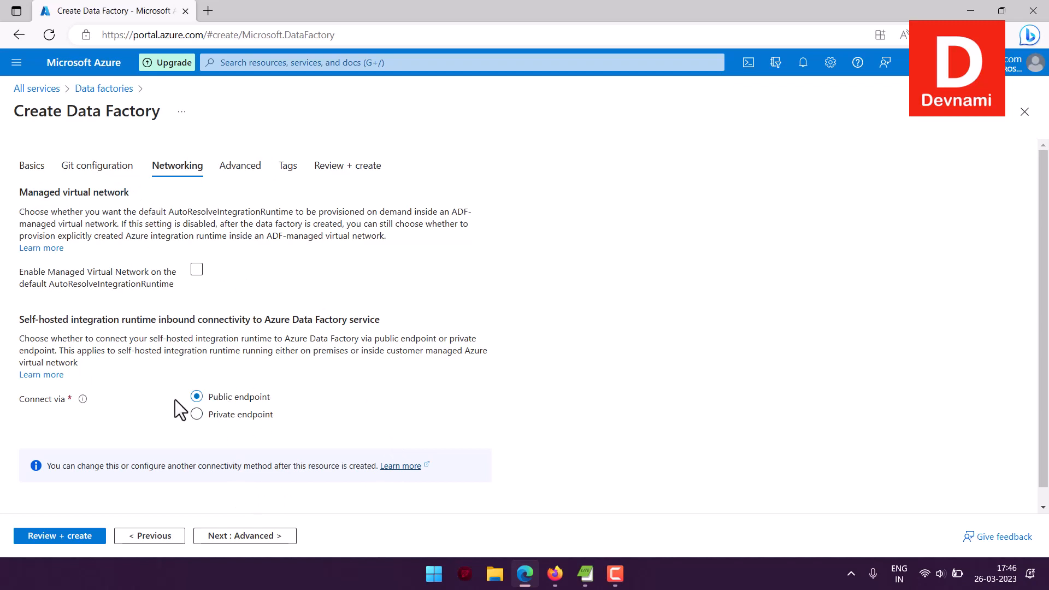
pyautogui.scroll(-1, 326, 342)
# Read the advanced data factory encryption settings and temporarily enable the Customer Managed Key option to view its fields.
pyautogui.click(264, 536)
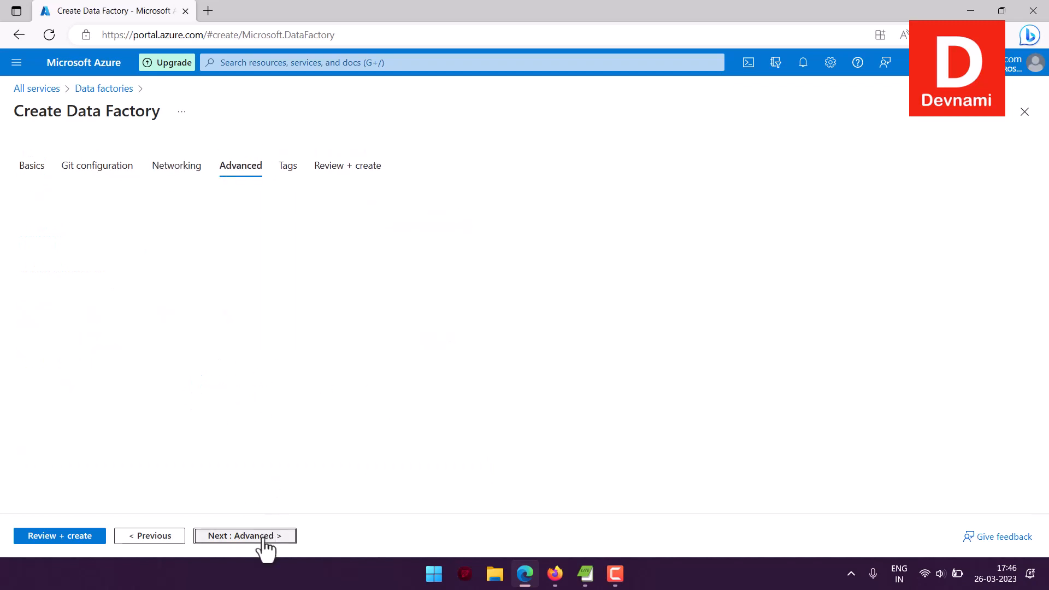
pyautogui.moveTo(20, 211); pyautogui.dragTo(107, 268)
pyautogui.click(56, 197)
pyautogui.moveTo(55, 196); pyautogui.dragTo(127, 192)
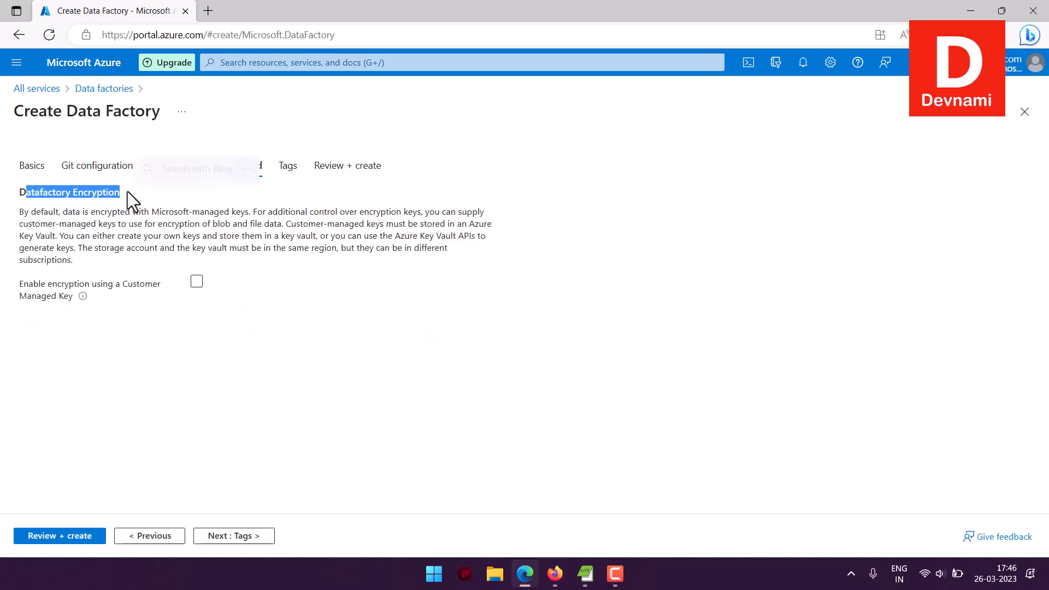
pyautogui.click(141, 217)
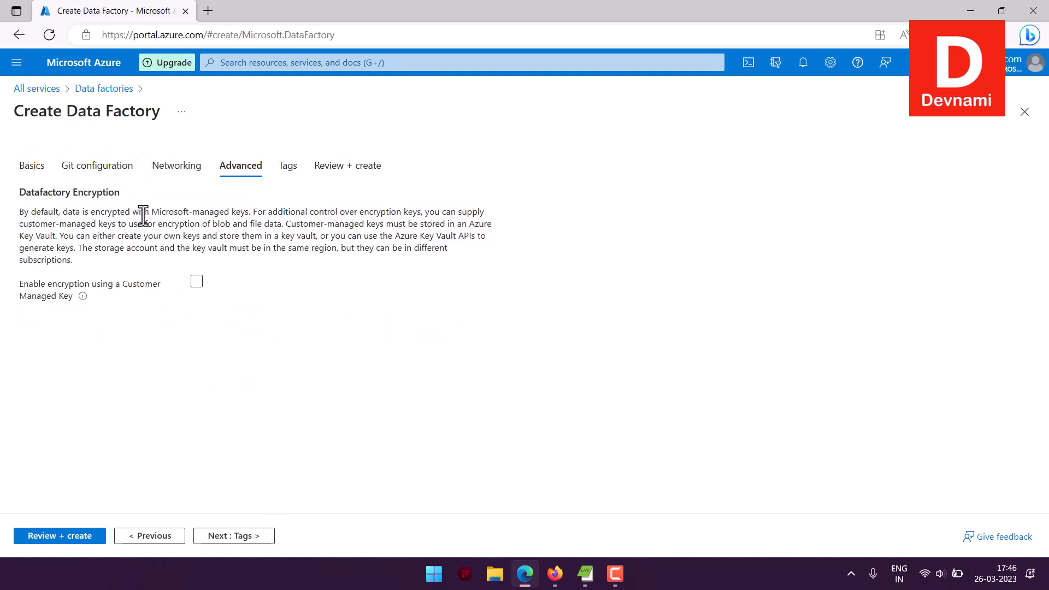
pyautogui.moveTo(42, 211); pyautogui.dragTo(116, 257)
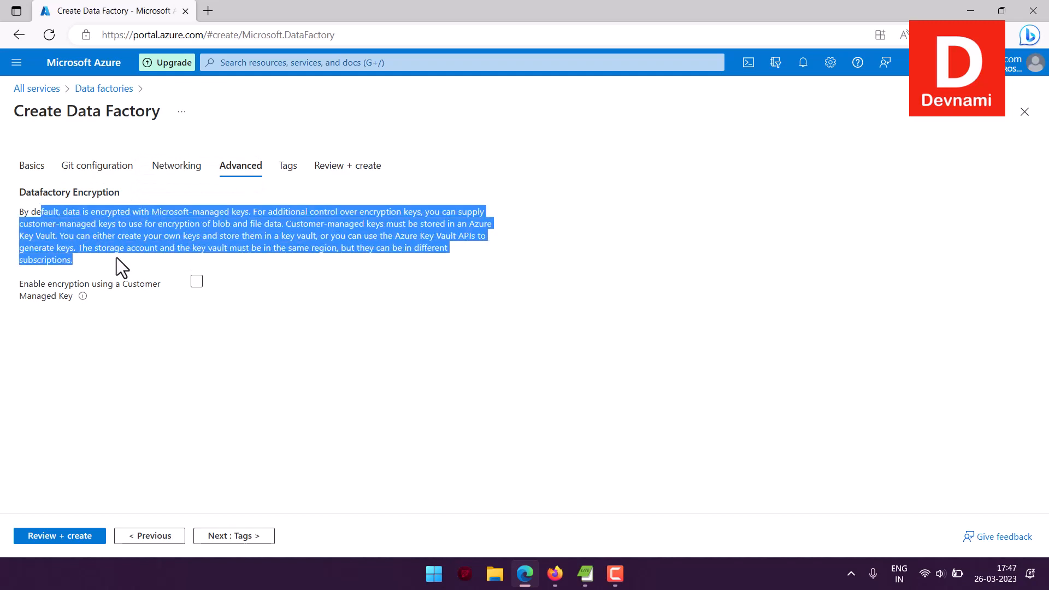
pyautogui.click(54, 188)
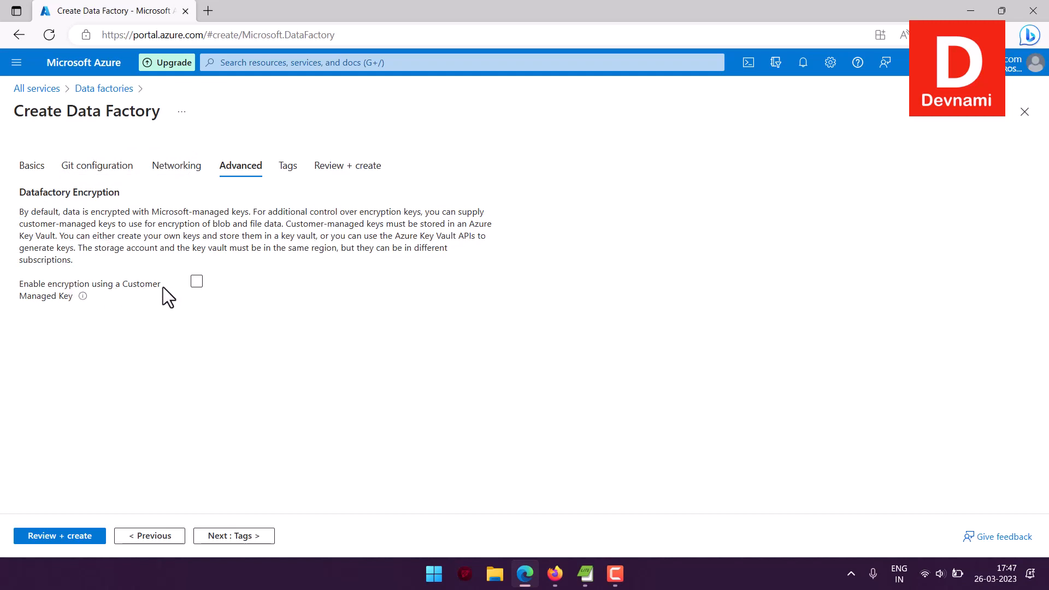
pyautogui.click(192, 282)
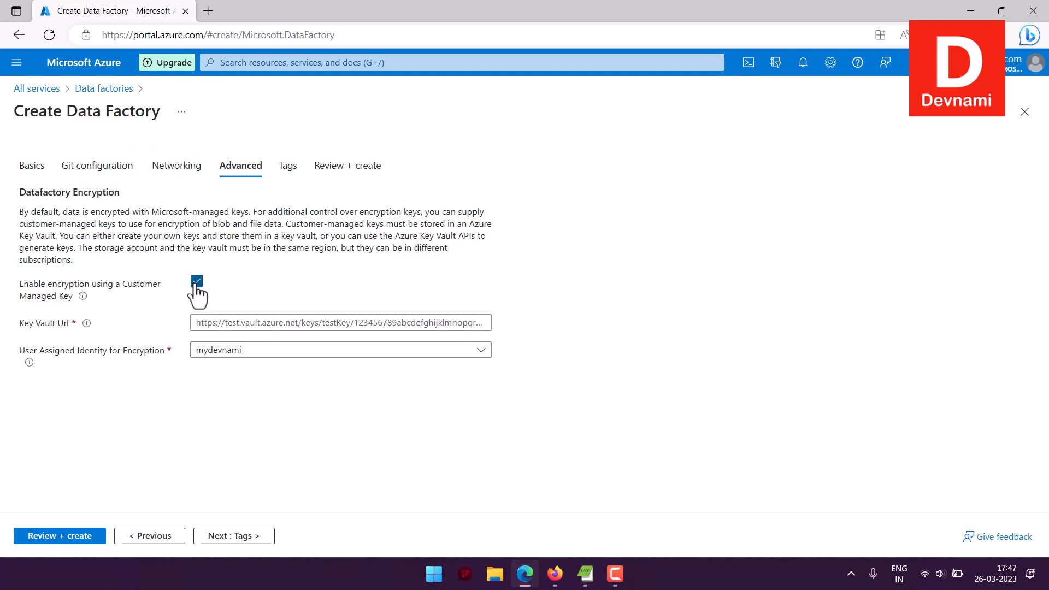
pyautogui.click(196, 282)
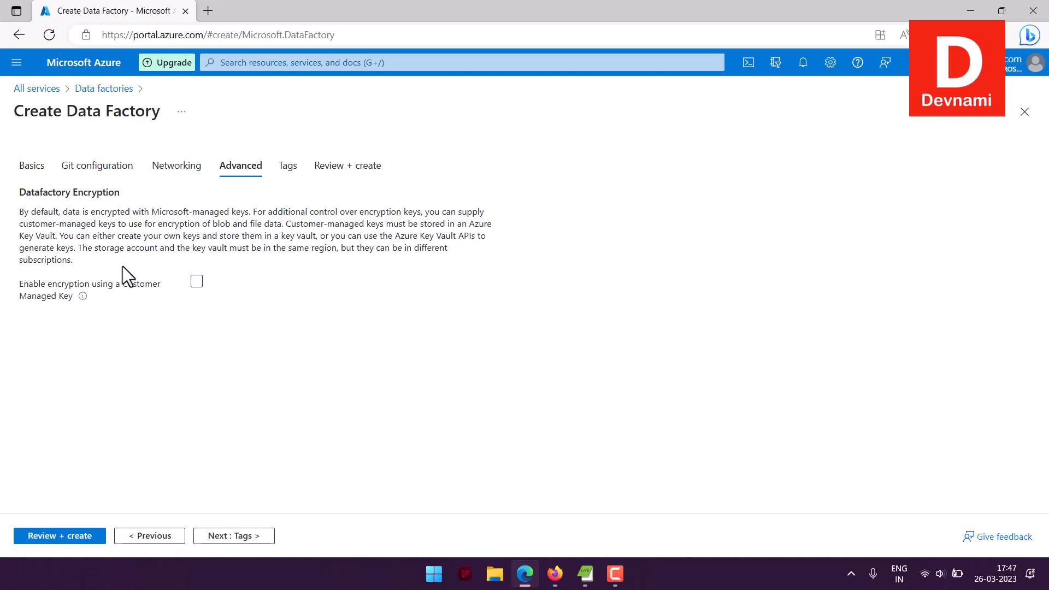
# Examine the name and value fields for tagging the new data factory.
pyautogui.click(288, 166)
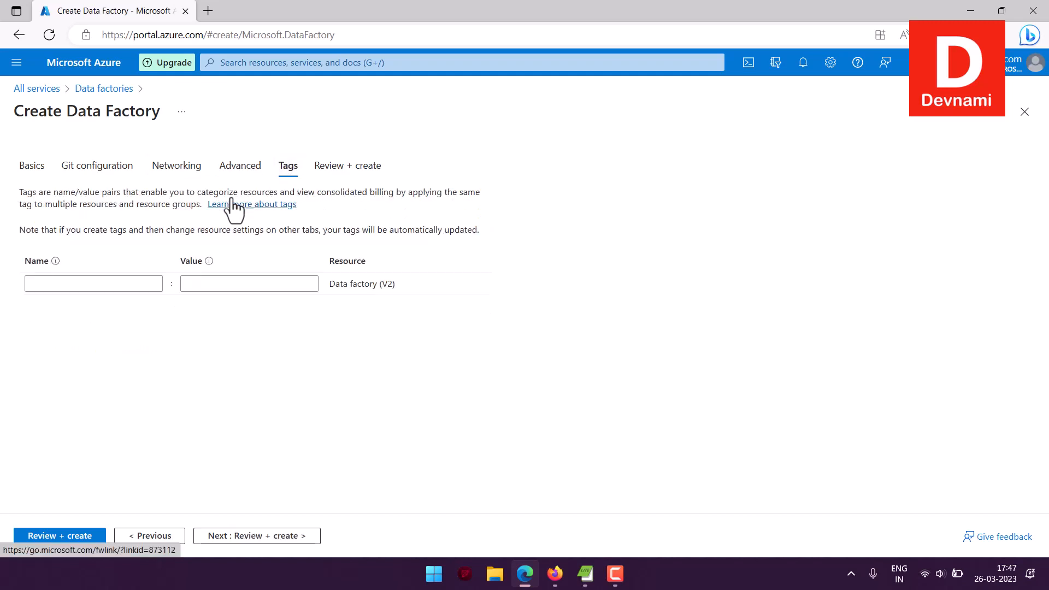
pyautogui.click(126, 283)
pyautogui.click(206, 283)
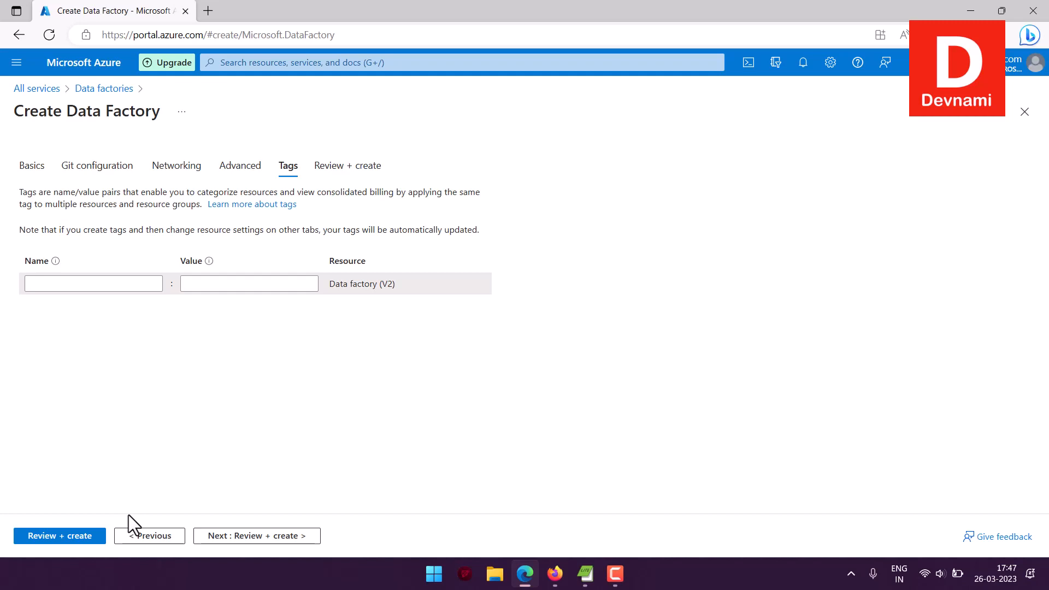
# Leave the creation form for the data factories list, open the existing mydevfactory and collapse the list beside it.
pyautogui.click(101, 89)
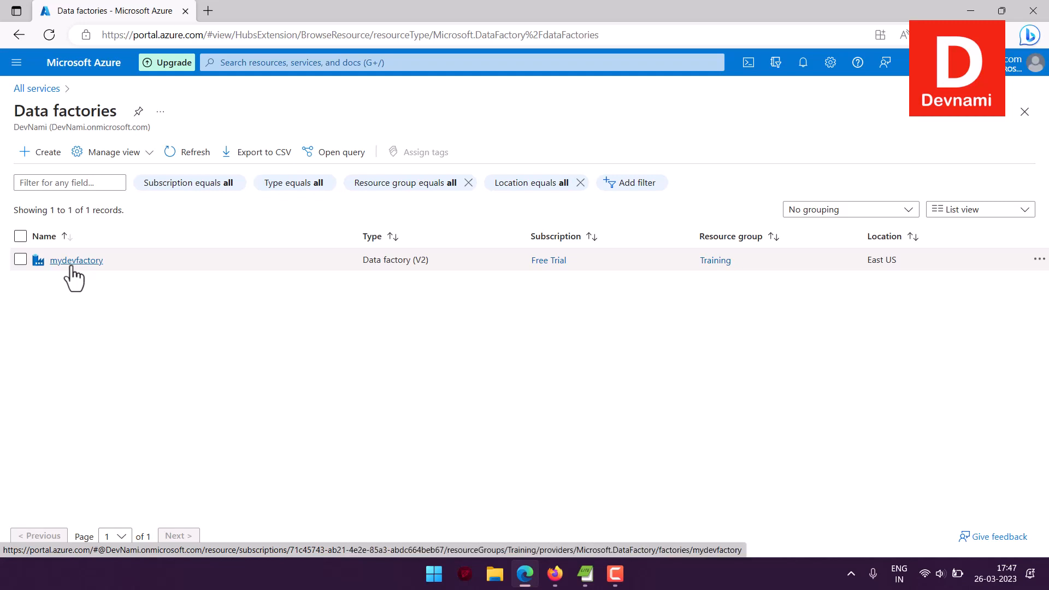
pyautogui.click(68, 261)
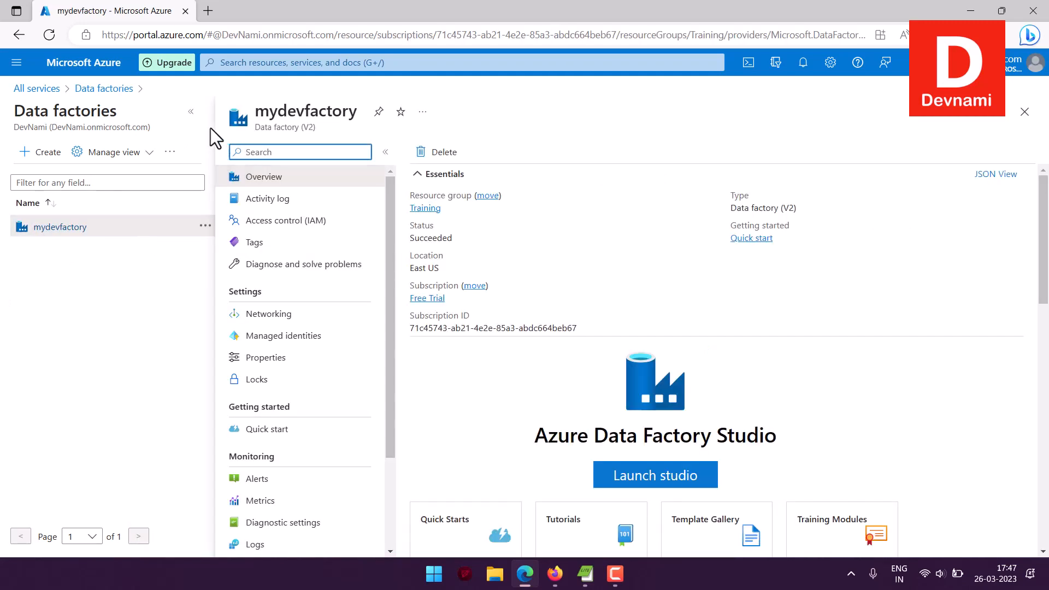
pyautogui.click(191, 112)
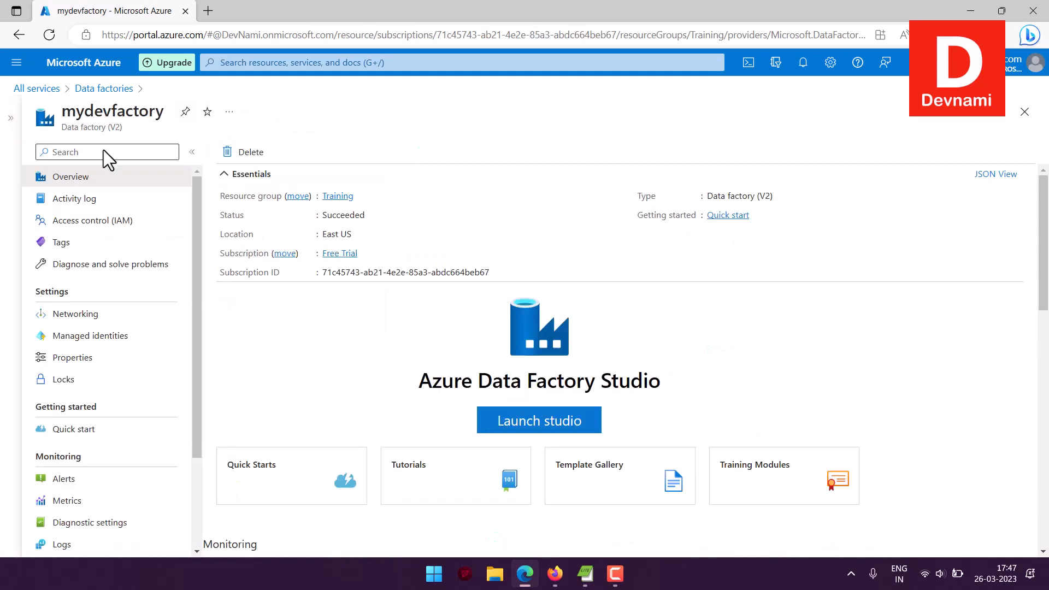
# Launch Azure Data Factory Studio for mydevfactory and open its authoring page with the factory resources.
pyautogui.moveTo(409, 396)
pyautogui.mouseDown()
pyautogui.moveTo(548, 378)
pyautogui.moveTo(689, 381)
pyautogui.moveTo(409, 401)
pyautogui.mouseUp()
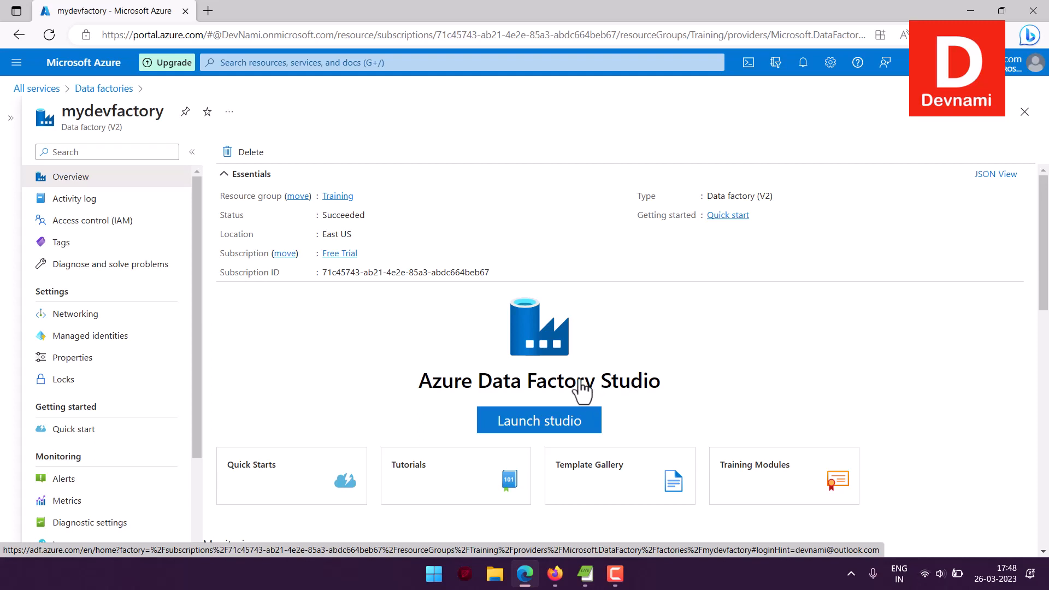
pyautogui.click(540, 418)
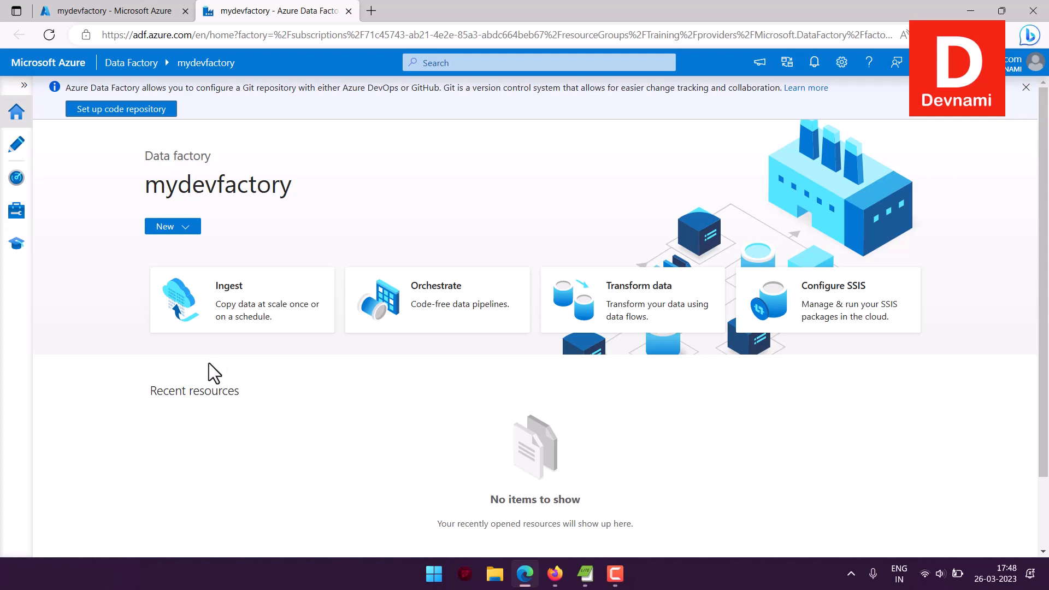
pyautogui.click(17, 144)
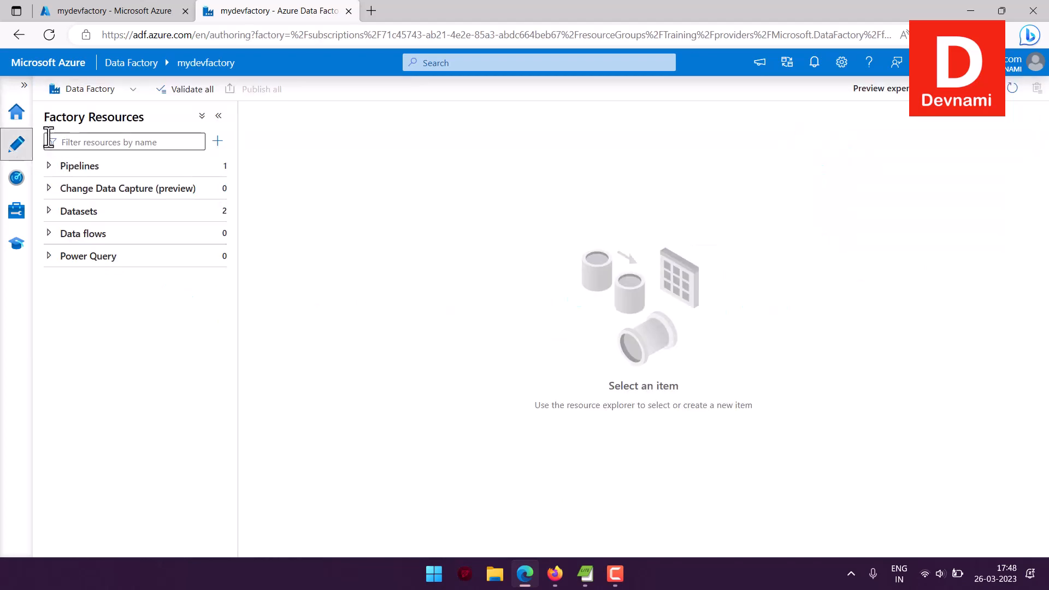
# View the mydevfactory home page with its recent resources and expand the navigation to show its labels.
pyautogui.click(17, 112)
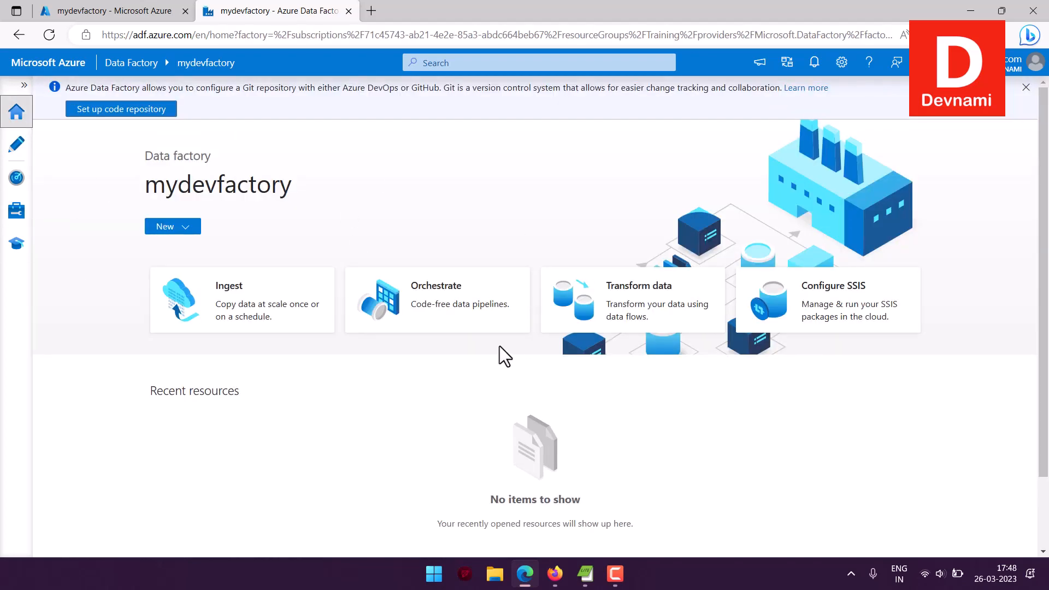
pyautogui.scroll(-2, 527, 298)
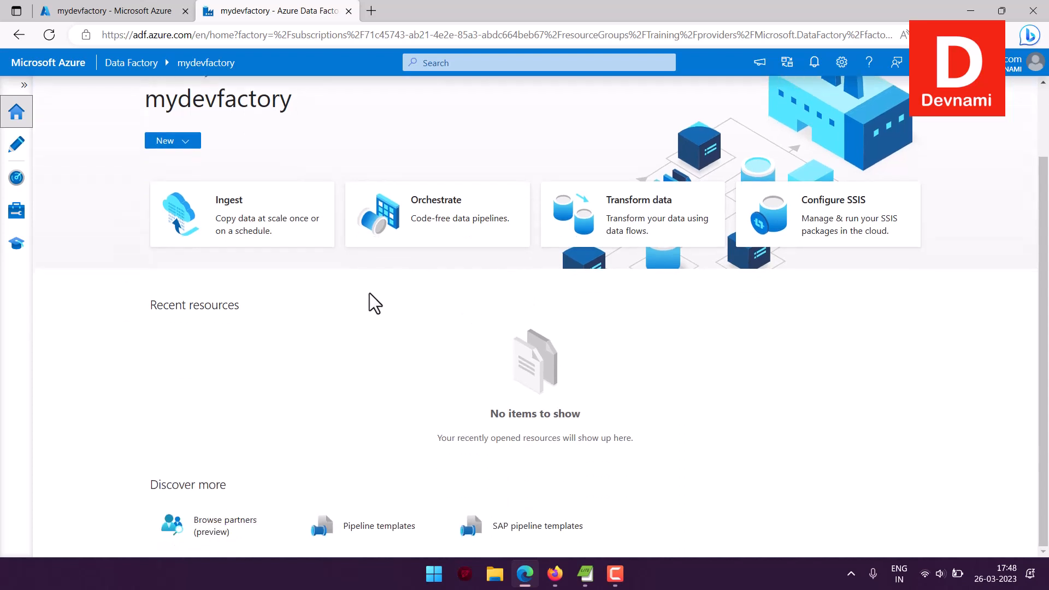
pyautogui.scroll(2, 379, 302)
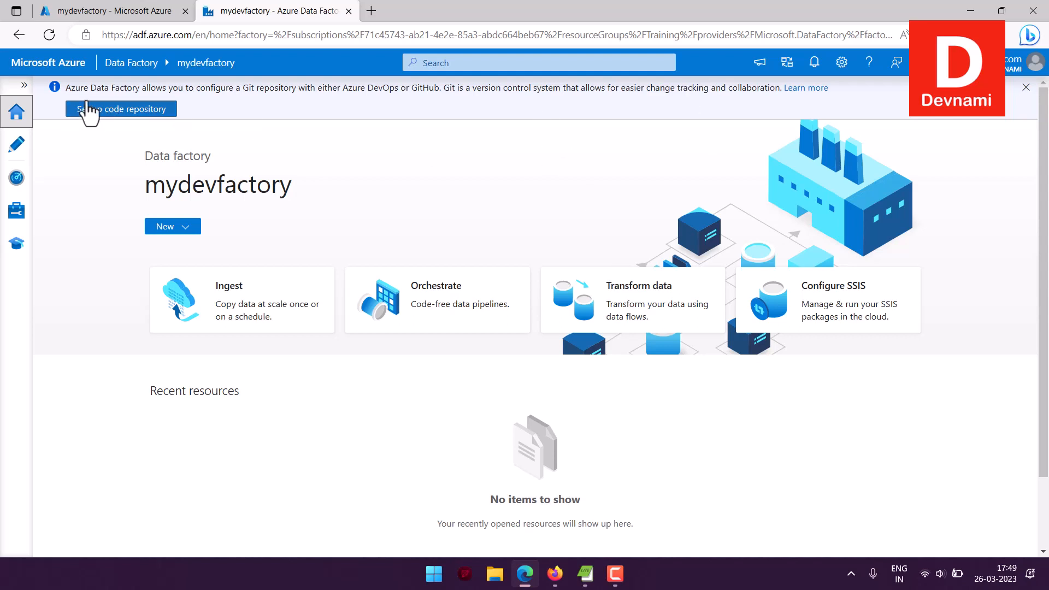
pyautogui.click(21, 87)
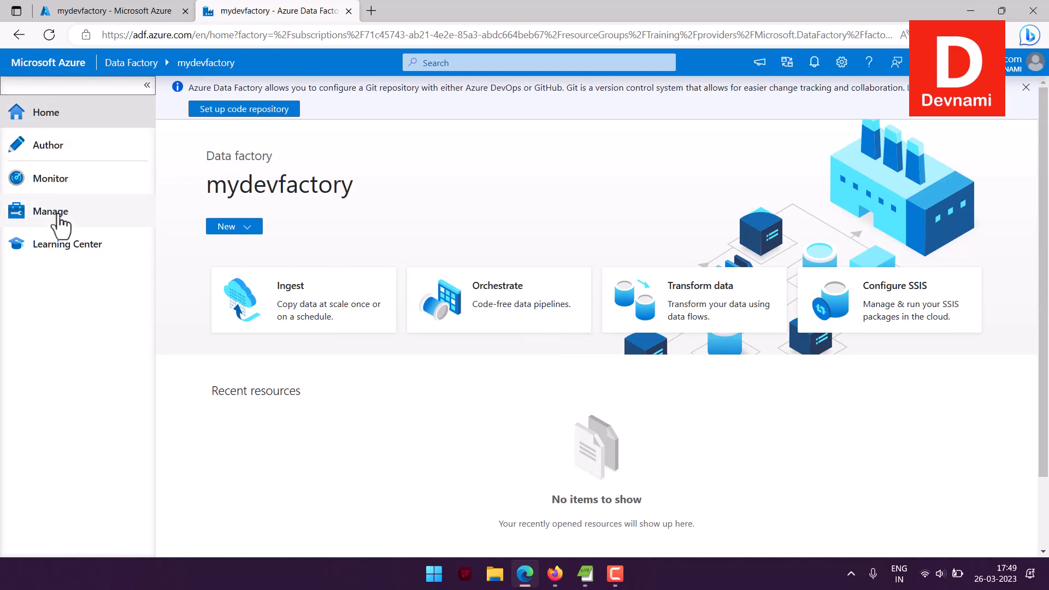
# Review the CopyPipeline_3kf run in the monitored pipeline runs, including all its columns and the CSV export choices.
pyautogui.click(61, 184)
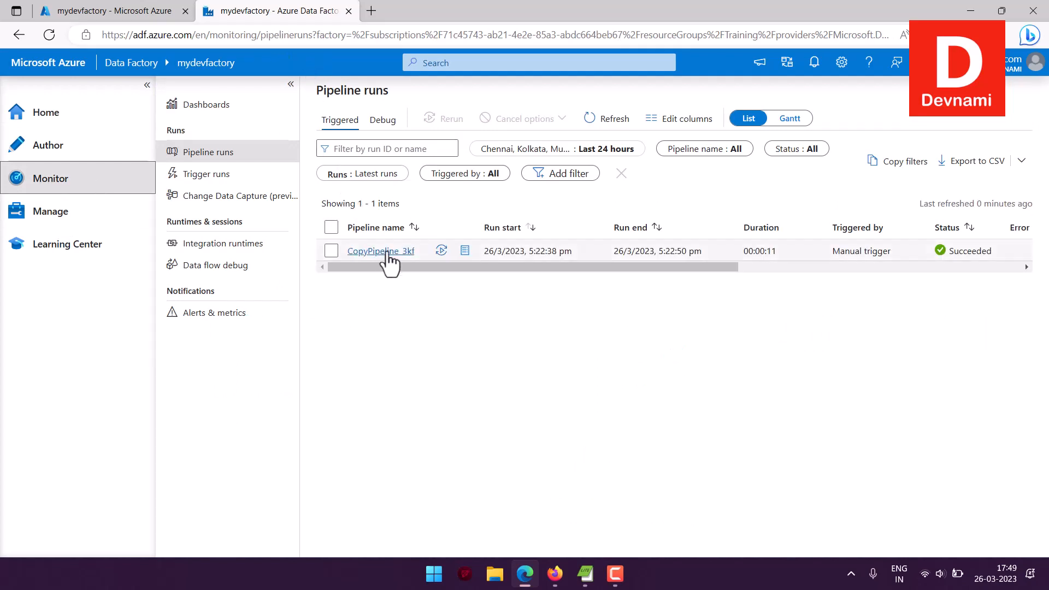
pyautogui.click(331, 253)
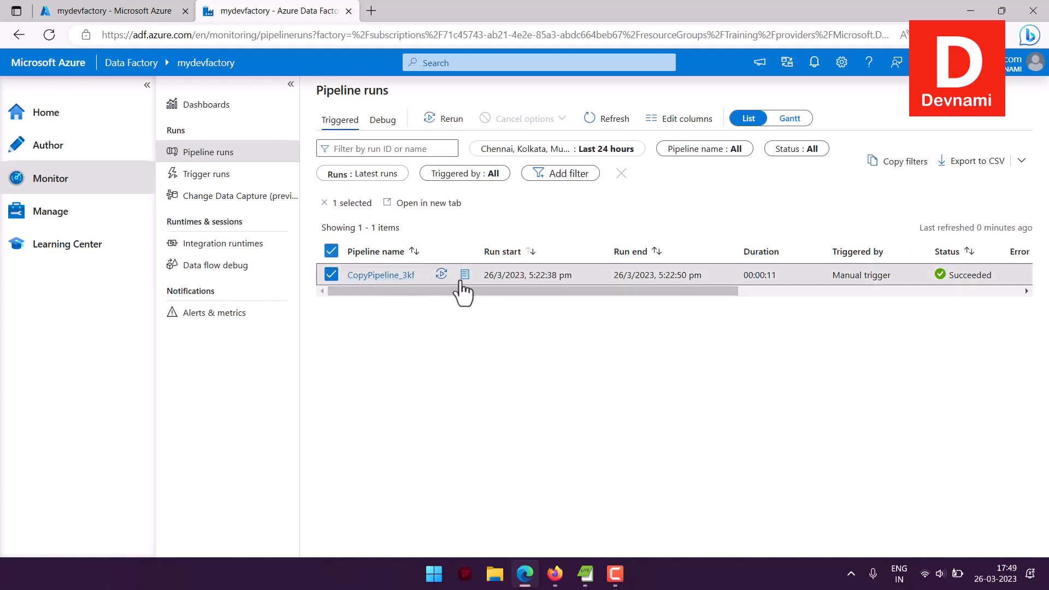
pyautogui.moveTo(539, 290); pyautogui.dragTo(926, 298)
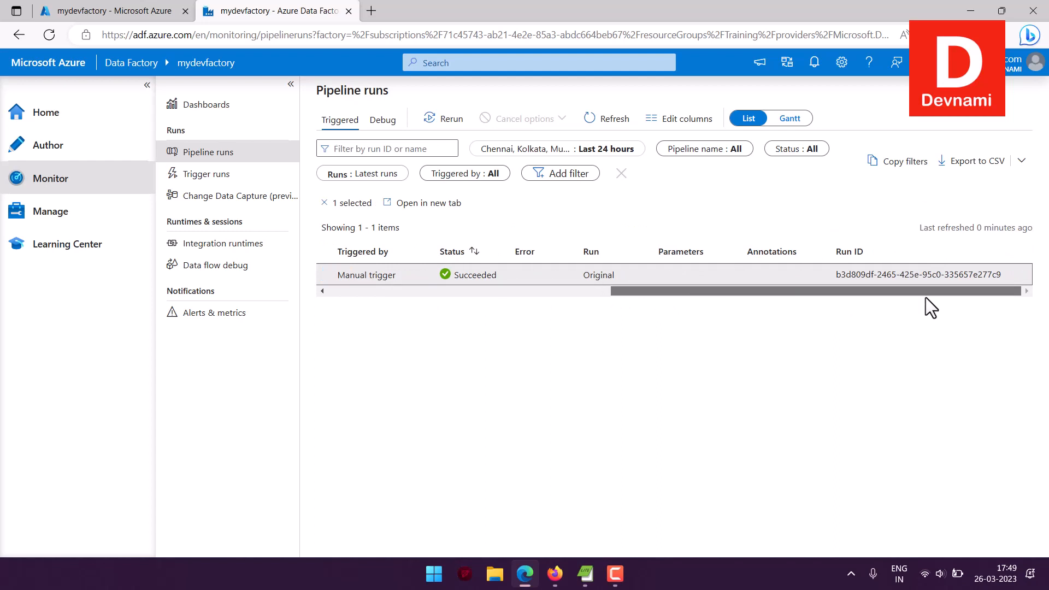
pyautogui.moveTo(716, 284); pyautogui.dragTo(396, 296)
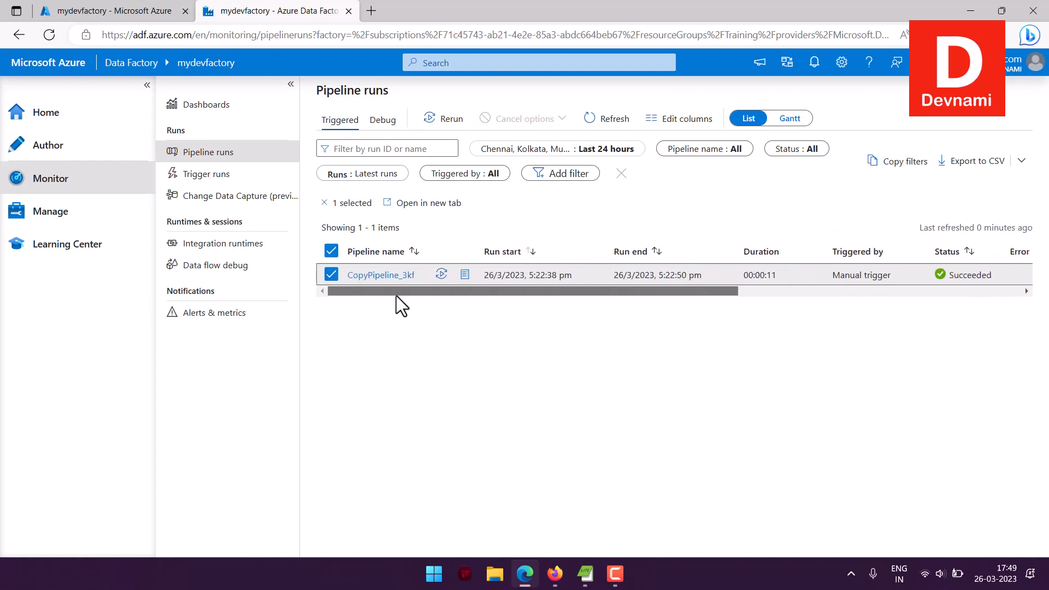
pyautogui.click(1021, 162)
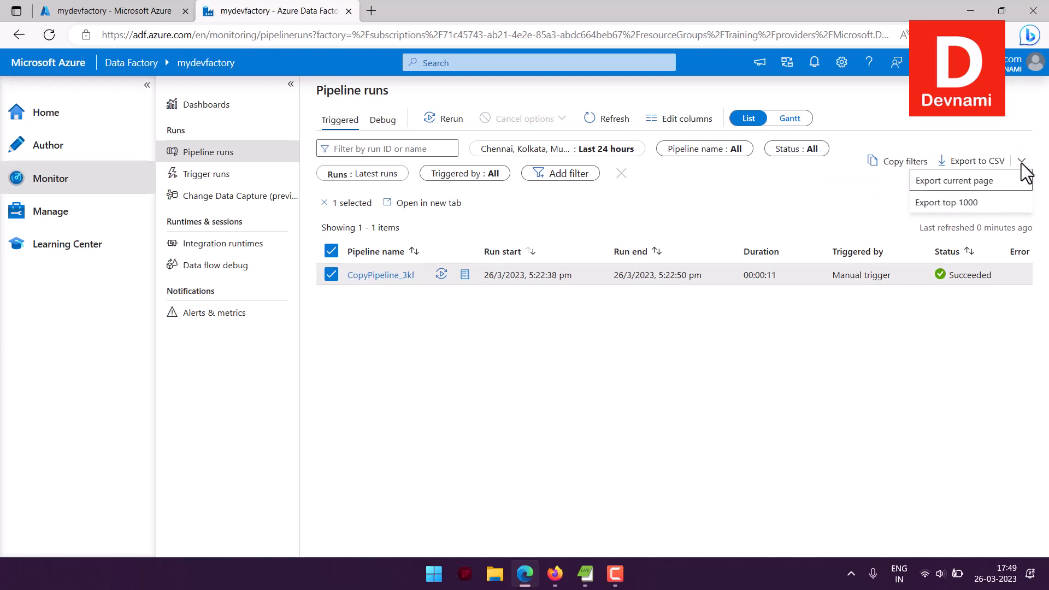
pyautogui.click(825, 209)
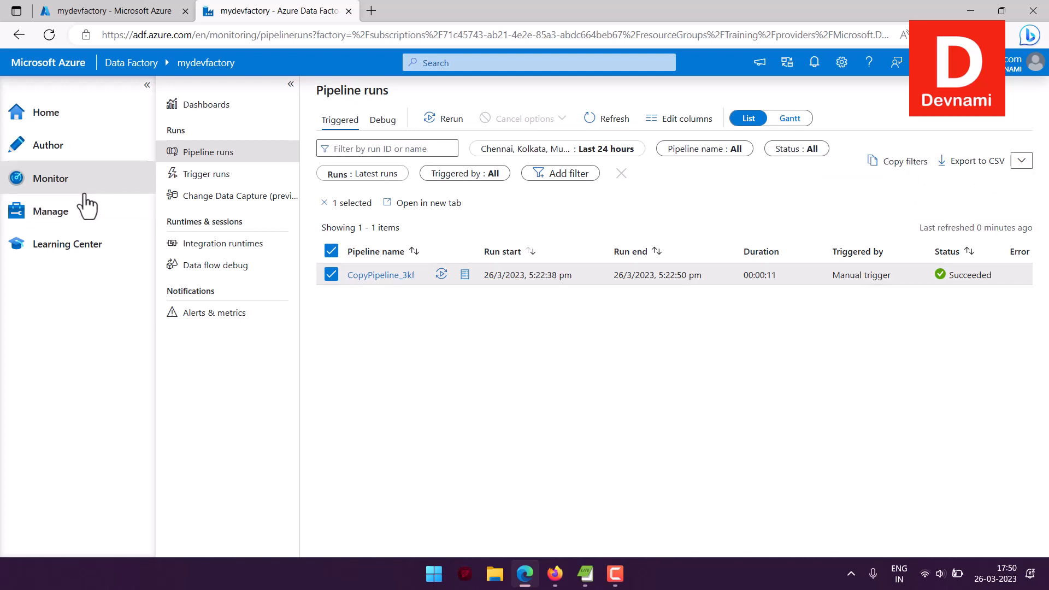
# View the factory's linked services in its management area and return to the authoring page.
pyautogui.click(79, 214)
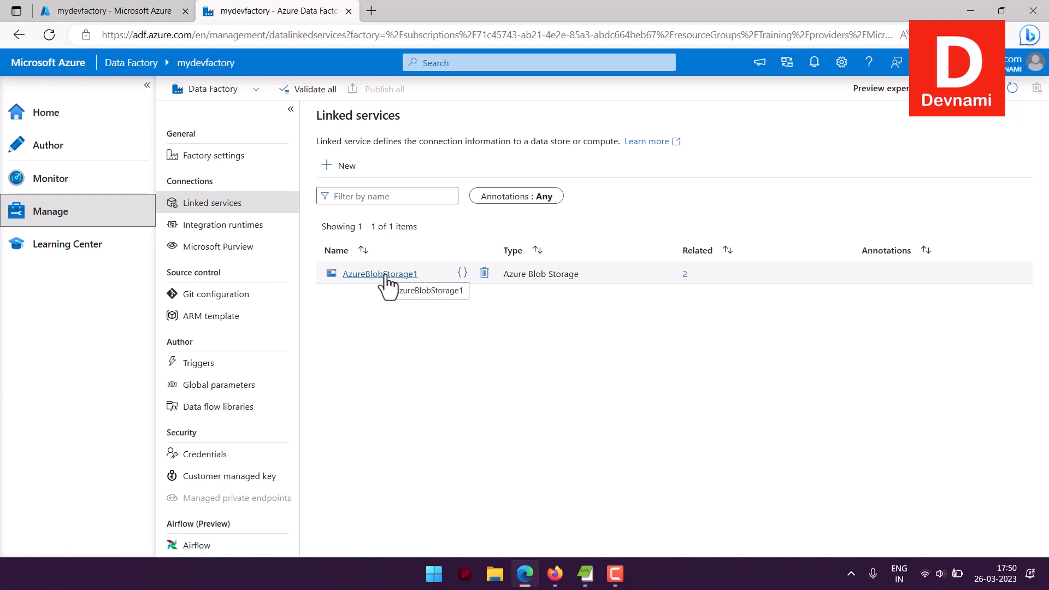
pyautogui.click(52, 156)
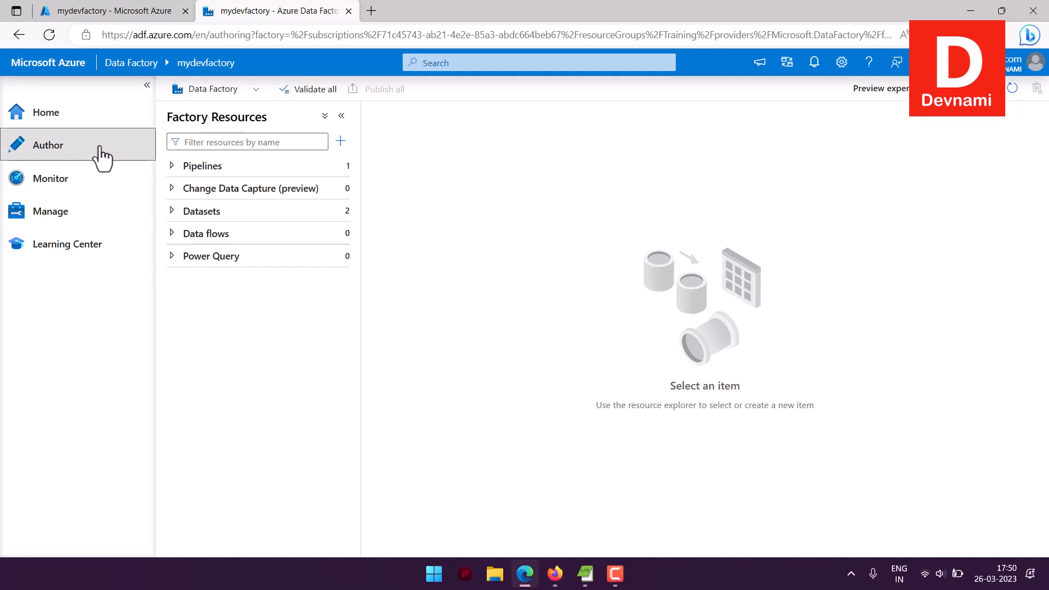
# Open the pipeline template gallery and filter the templates to the Data flow category.
pyautogui.click(343, 146)
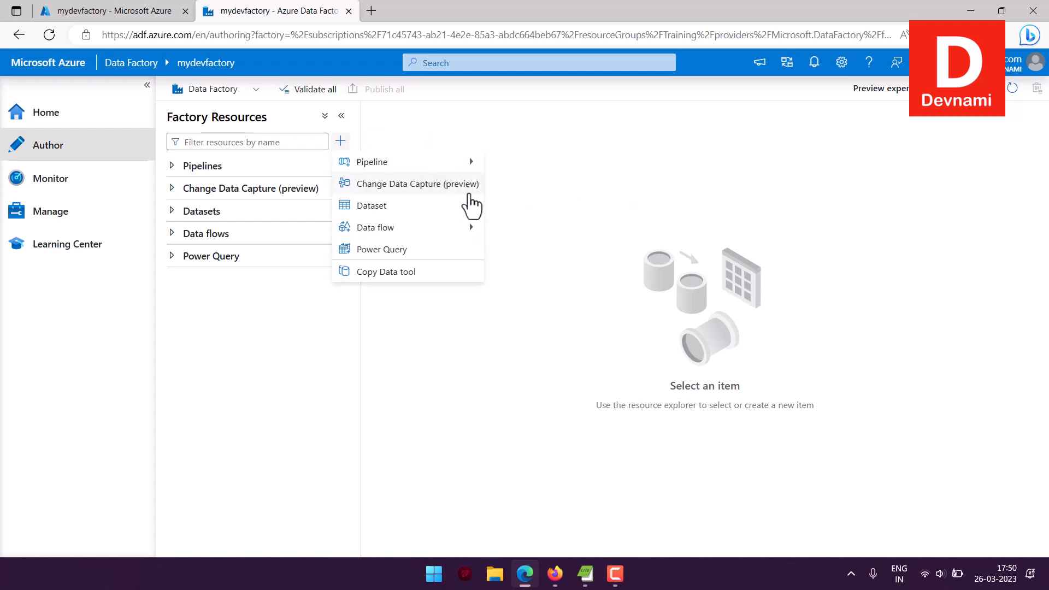
pyautogui.moveTo(464, 164)
pyautogui.click(553, 186)
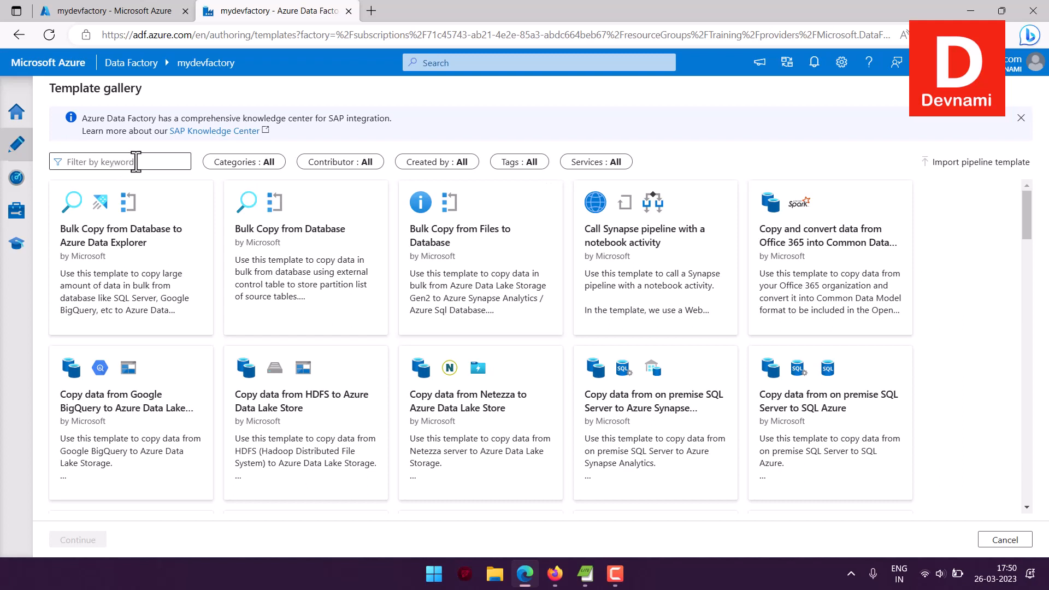
pyautogui.click(88, 162)
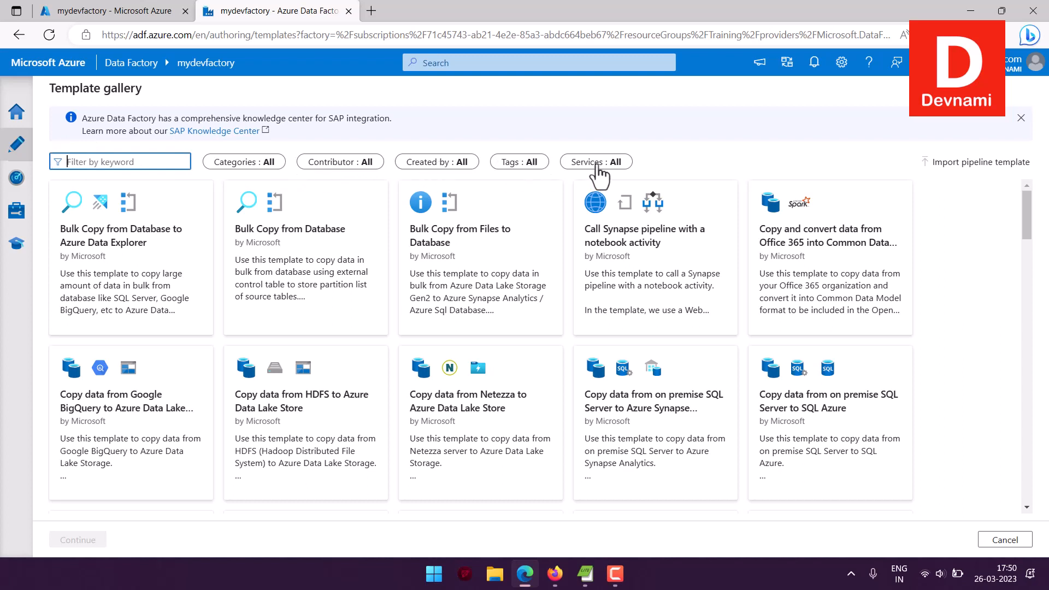
pyautogui.click(267, 162)
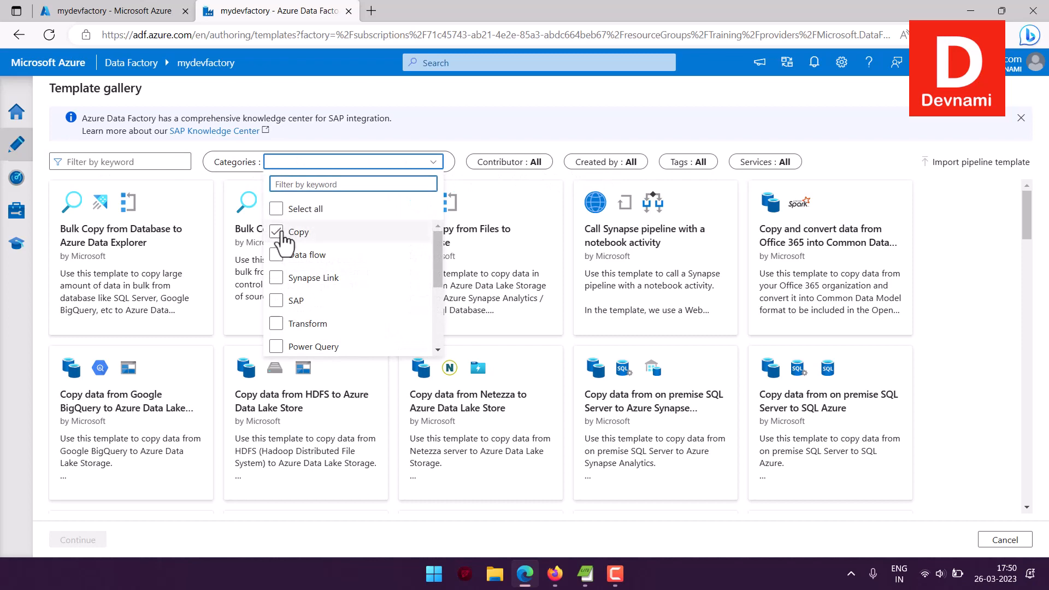
pyautogui.click(278, 257)
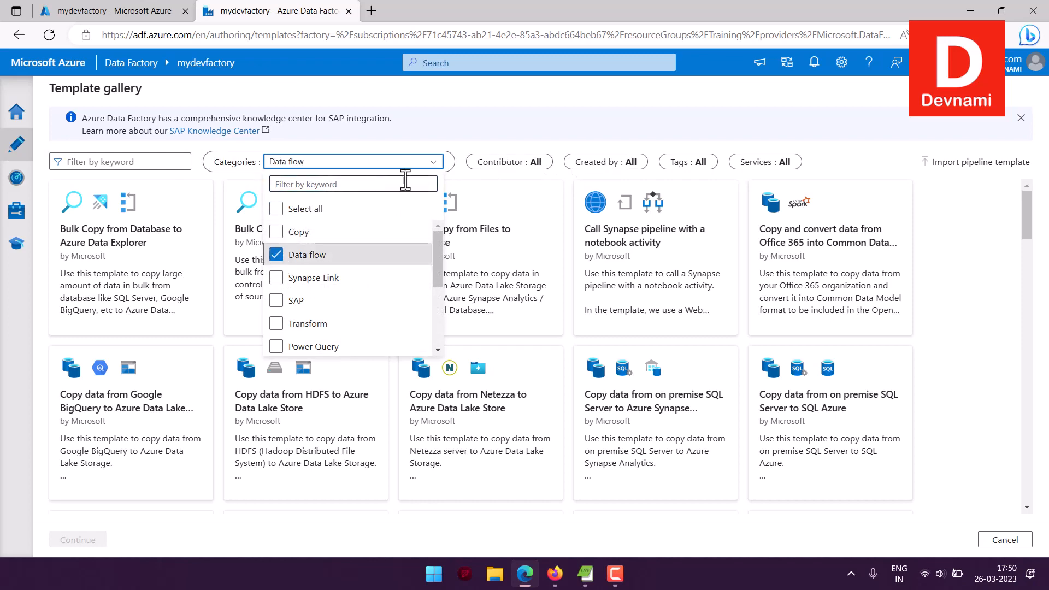
pyautogui.click(436, 133)
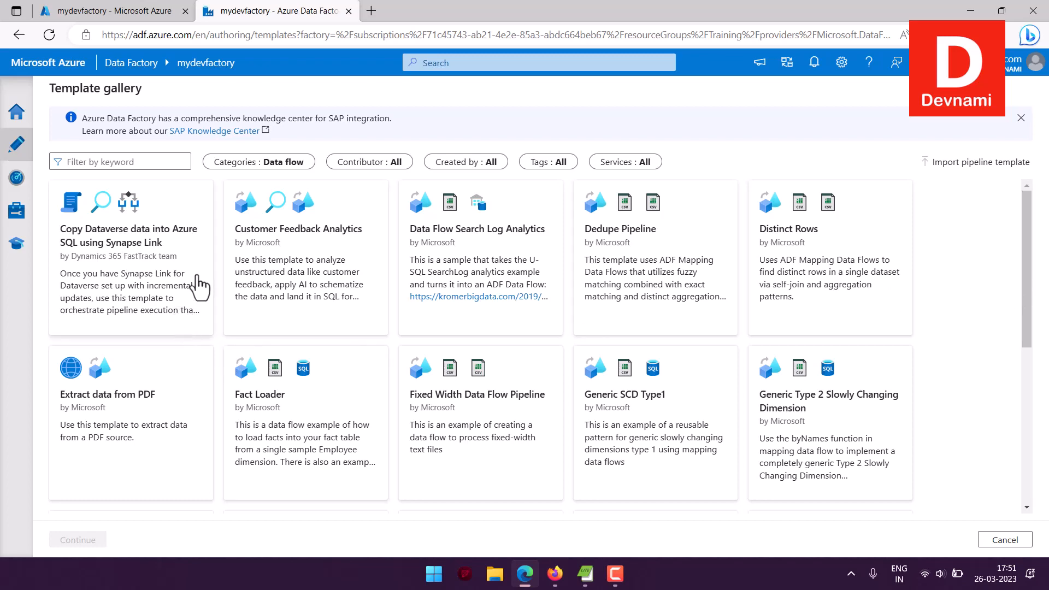
# Browse the data flow templates, select Fixed Width Data Flow Pipeline and leave the gallery without using it.
pyautogui.scroll(-6, 773, 335)
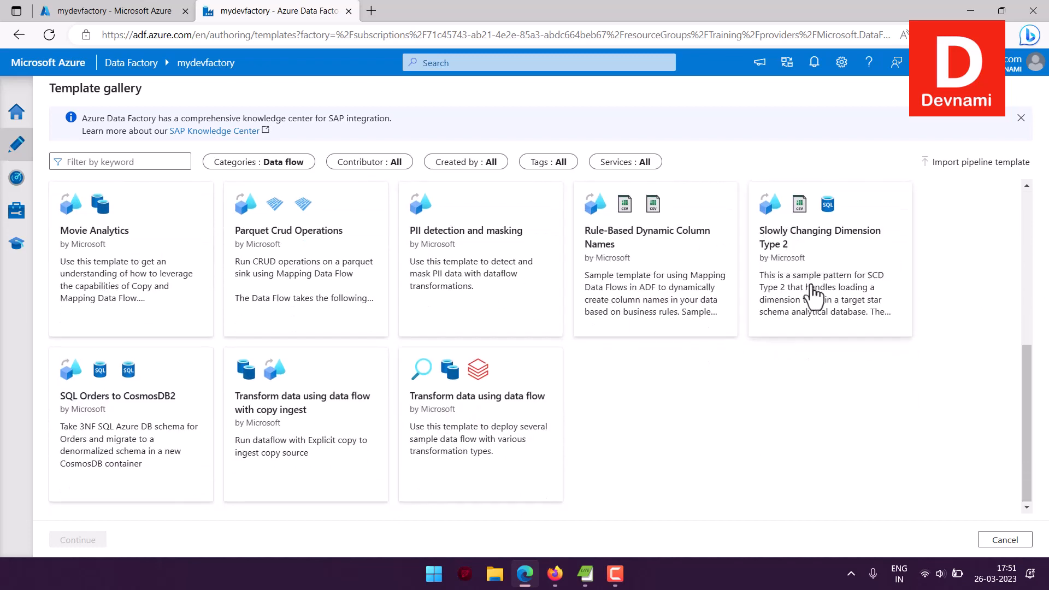
pyautogui.scroll(6, 814, 295)
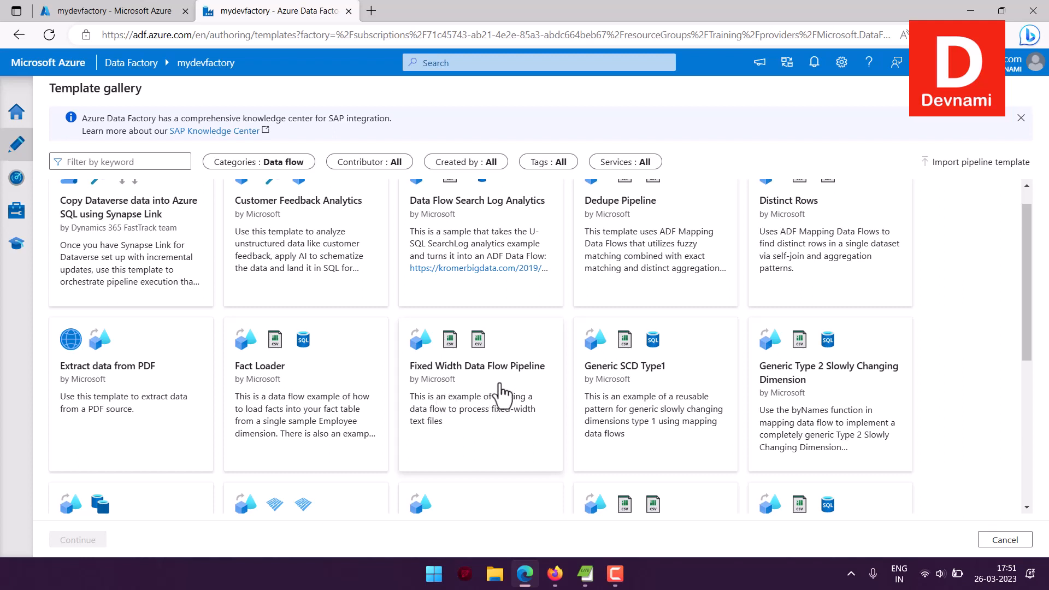
pyautogui.scroll(1, 506, 382)
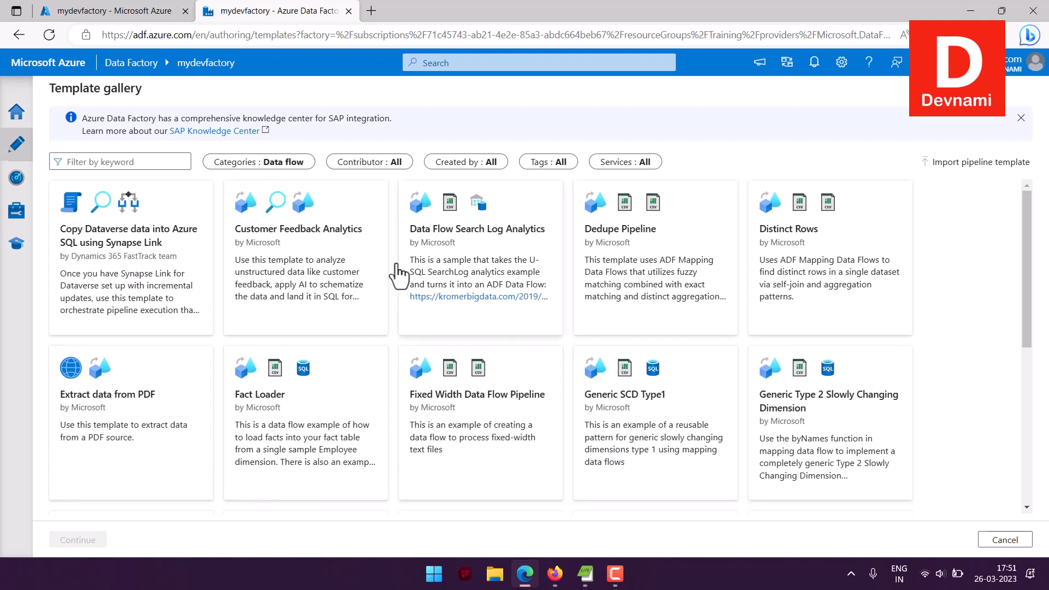
pyautogui.click(519, 389)
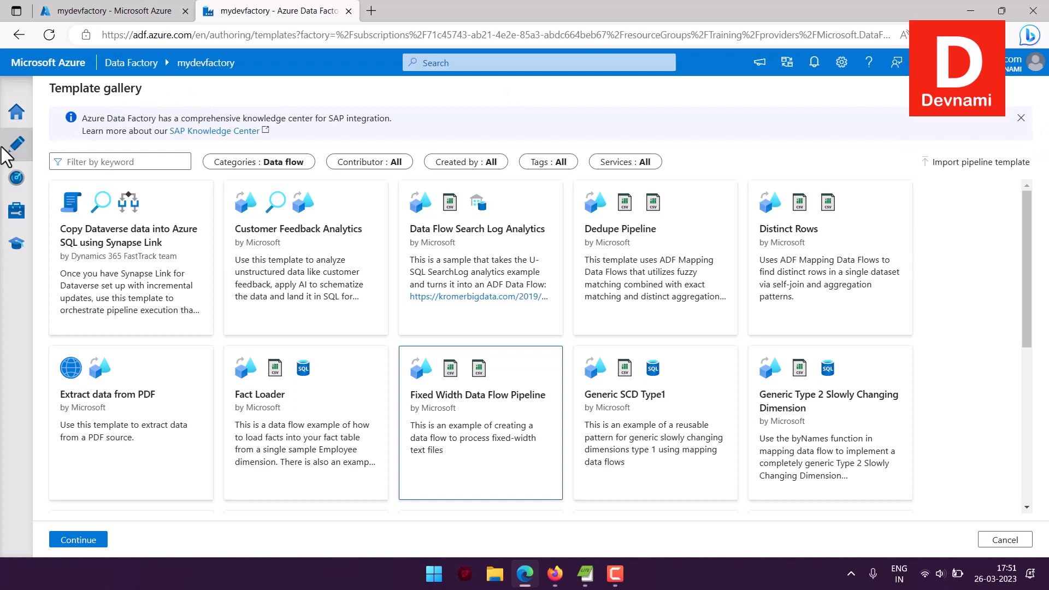
pyautogui.click(996, 543)
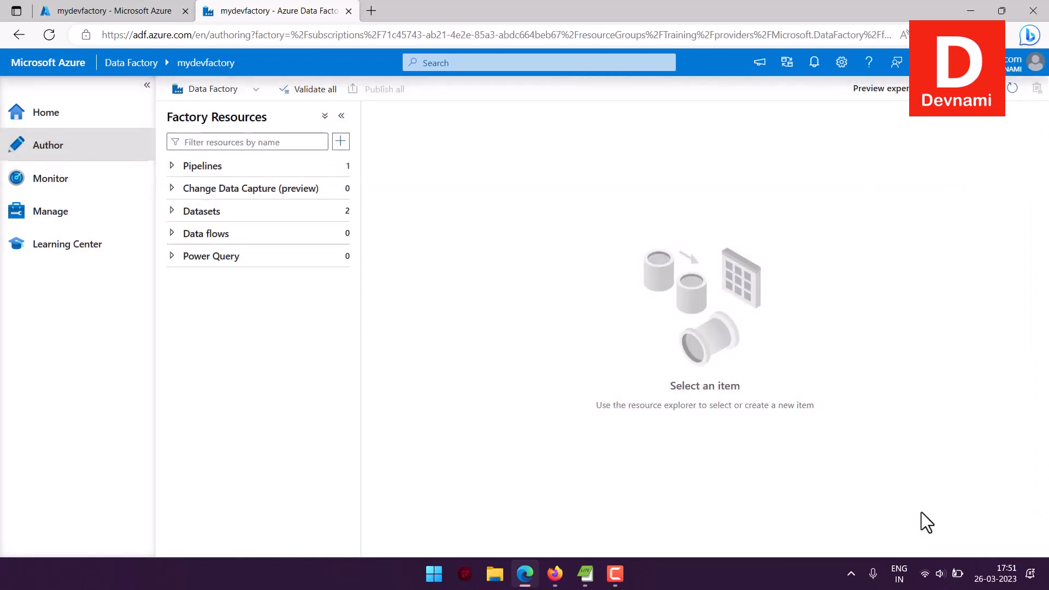
# Create a new data flow in the factory resources and add a source to its canvas.
pyautogui.click(341, 142)
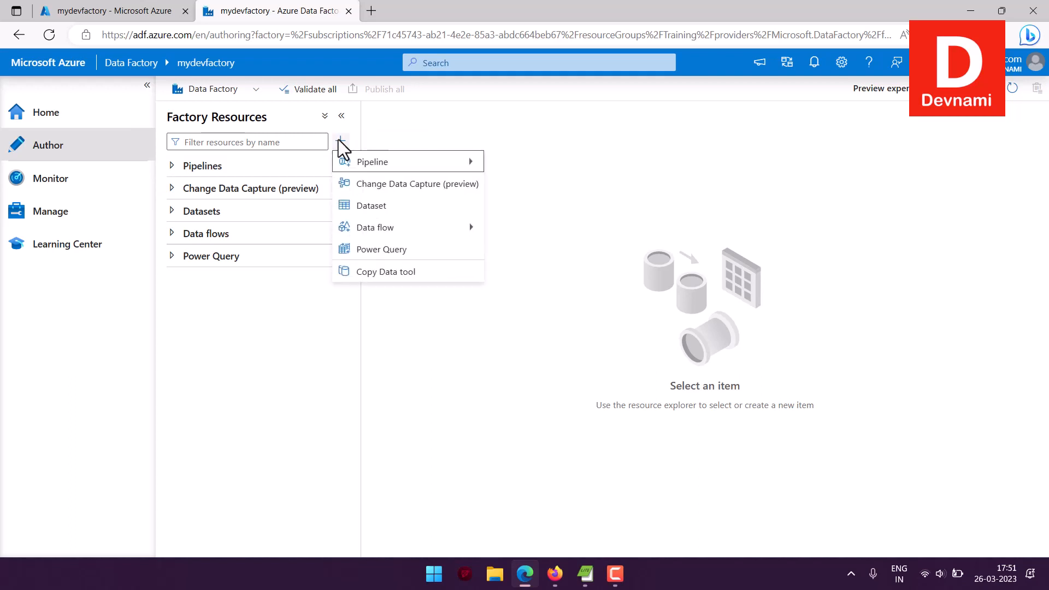
pyautogui.moveTo(395, 237)
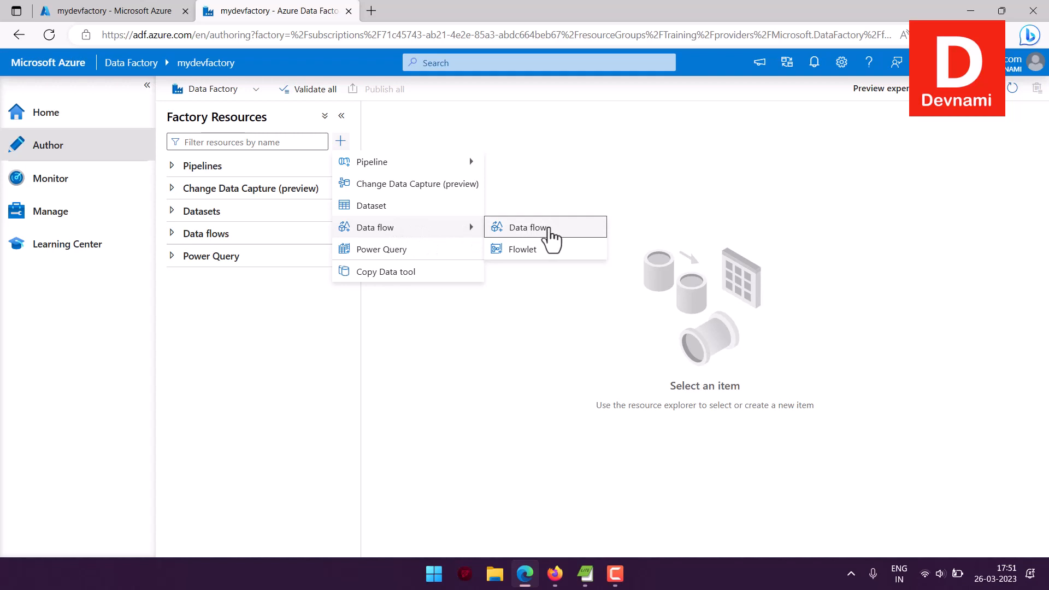
pyautogui.click(549, 228)
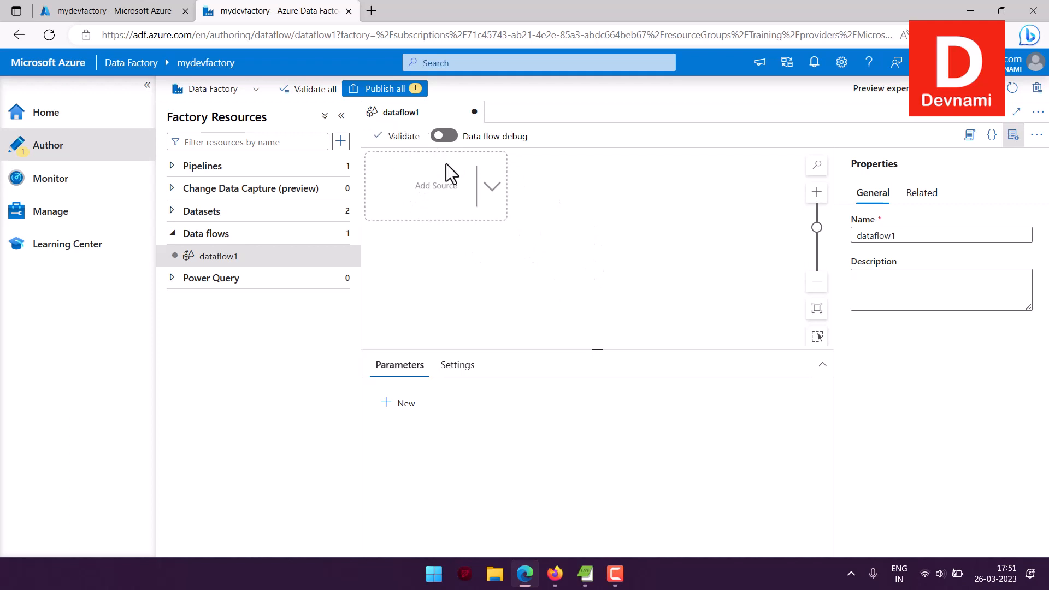
pyautogui.click(441, 209)
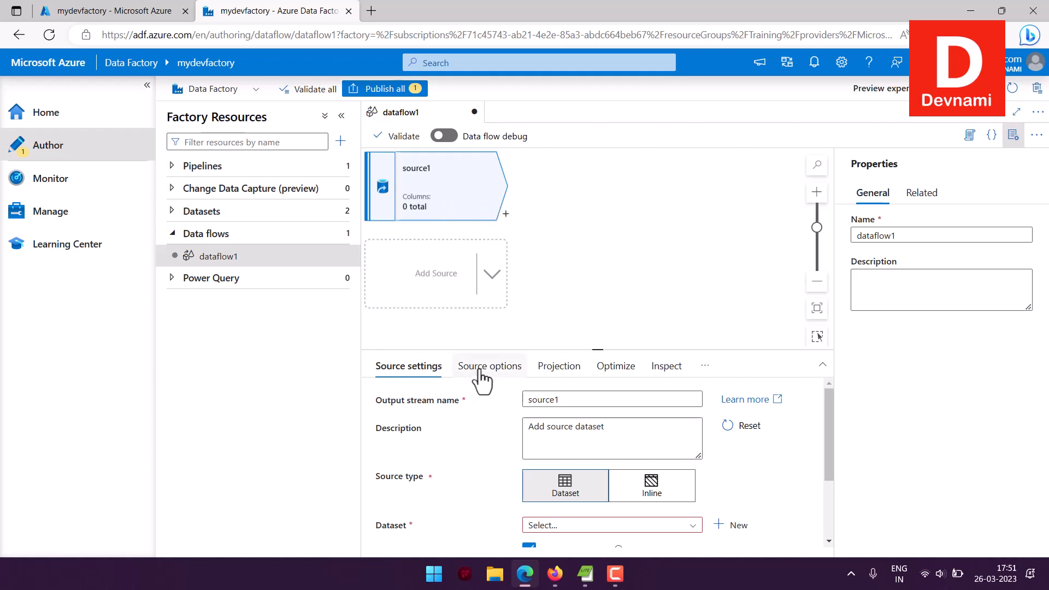
# Start a new dataset for the data flow's source, with Azure Blob Storage as its data store, and proceed to the format choice.
pyautogui.scroll(-1, 508, 401)
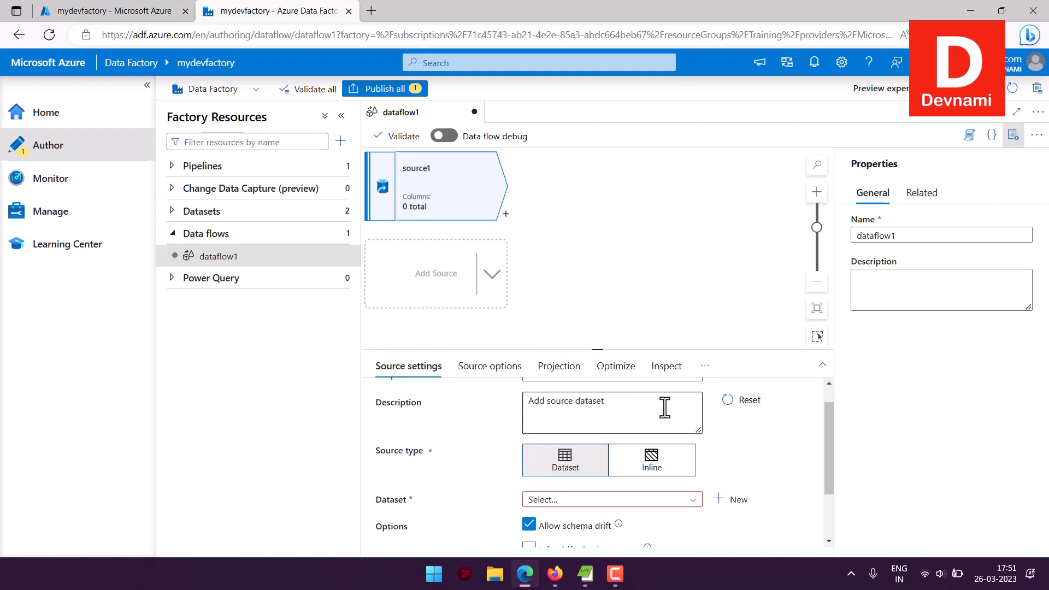
pyautogui.scroll(1, 663, 405)
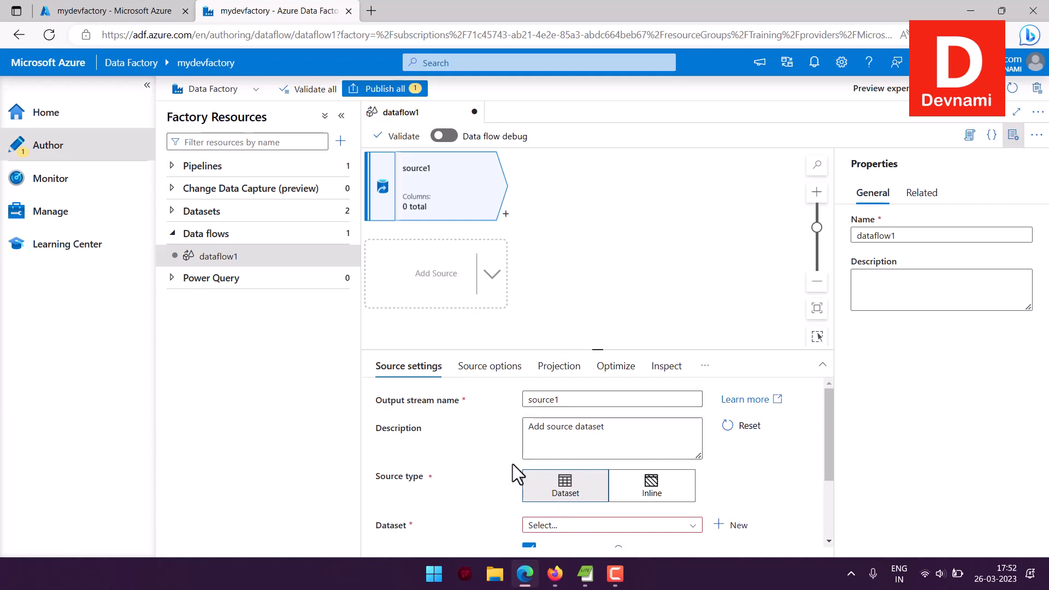
pyautogui.scroll(-2, 513, 463)
pyautogui.click(577, 475)
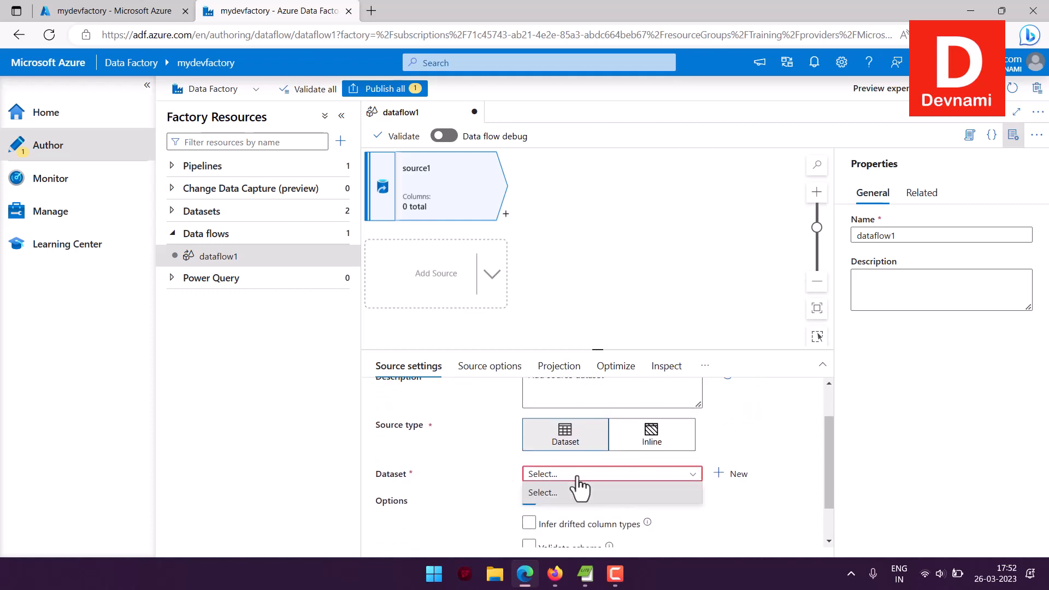
pyautogui.click(577, 477)
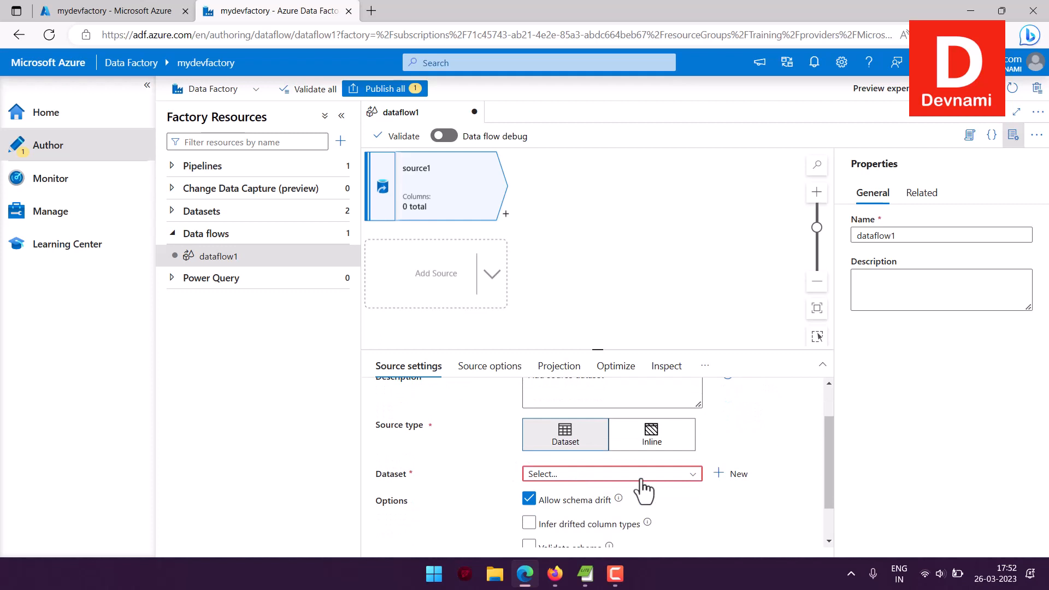
pyautogui.click(712, 473)
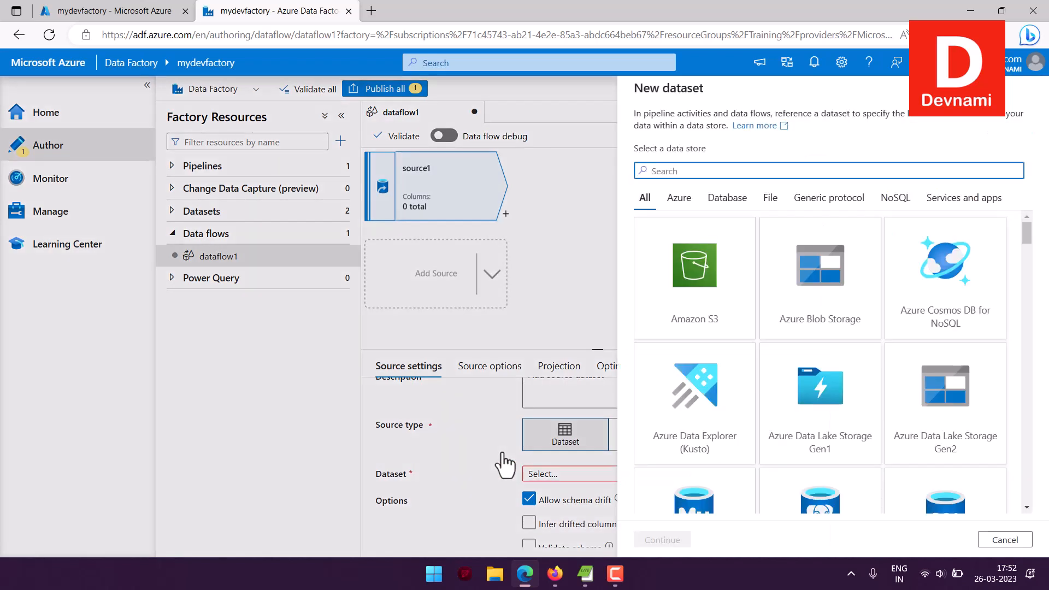
pyautogui.moveTo(1026, 235)
pyautogui.mouseDown()
pyautogui.moveTo(1029, 298)
pyautogui.moveTo(1033, 240)
pyautogui.mouseUp()
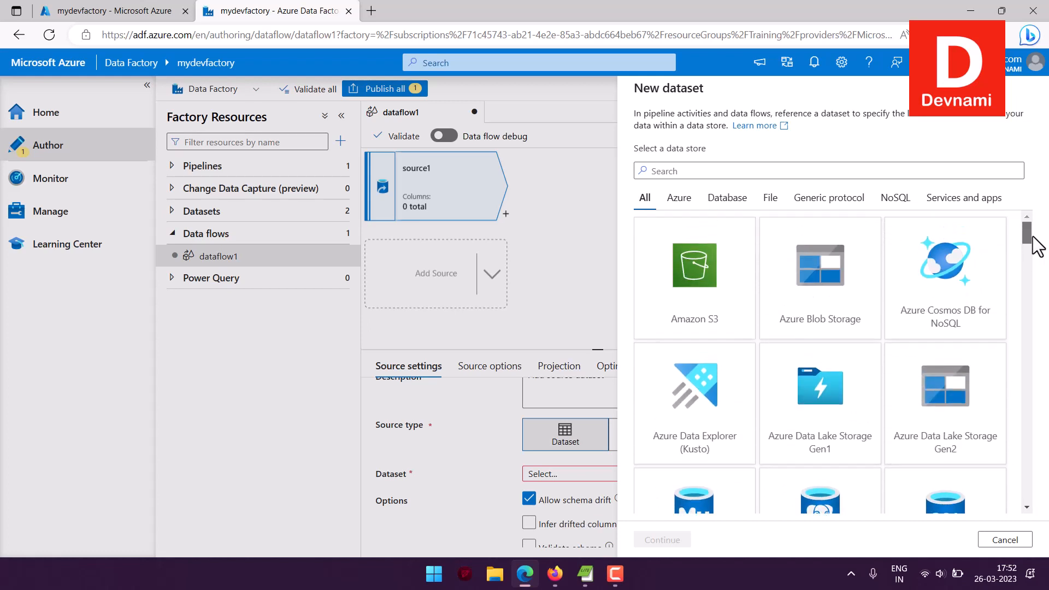
pyautogui.click(824, 266)
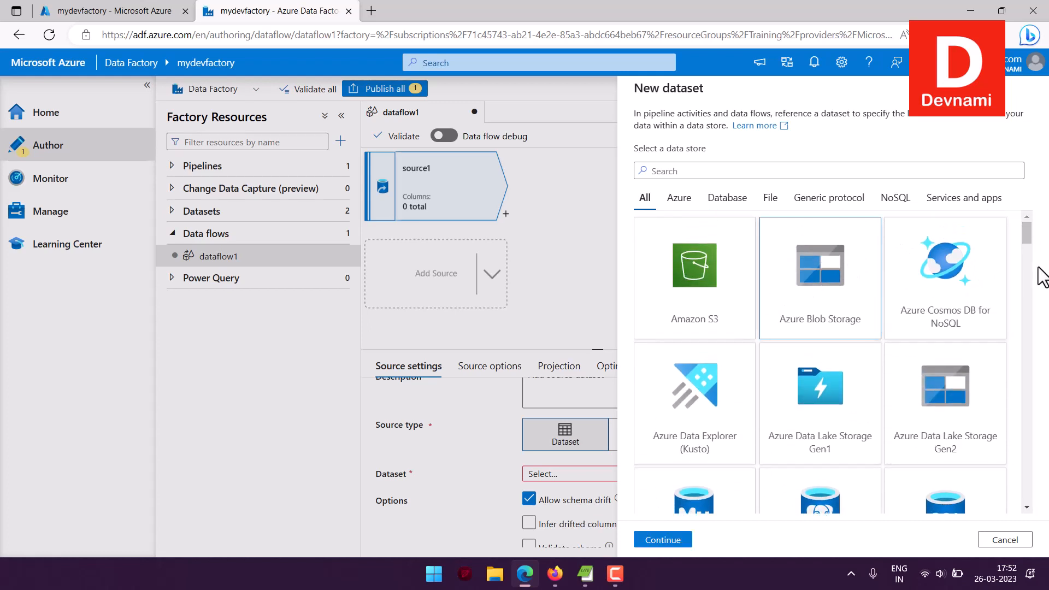
pyautogui.click(637, 538)
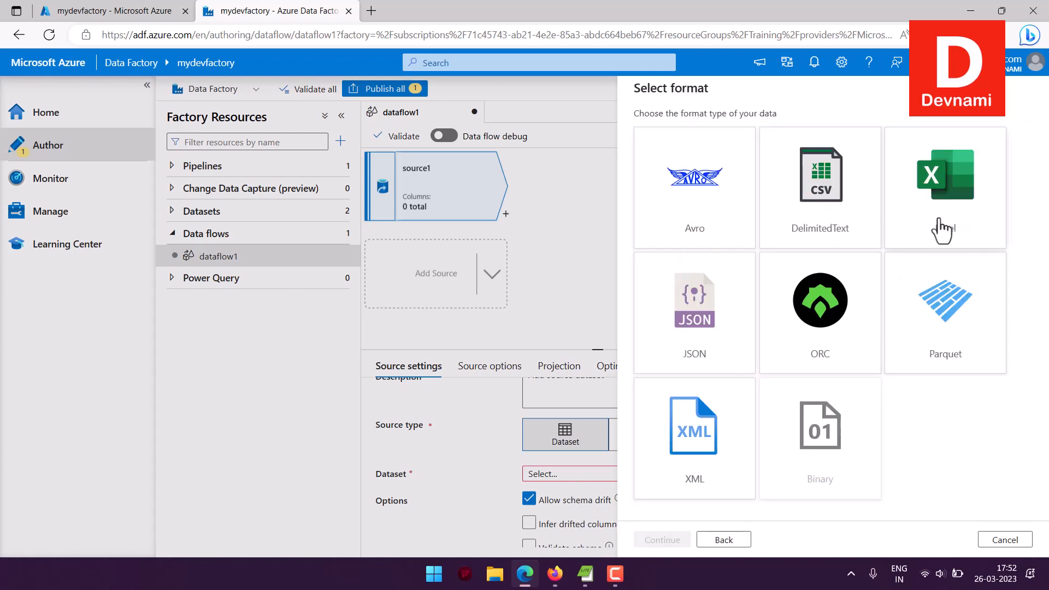
# Choose DelimitedText as the source dataset's format and AzureBlobStorage1 as its linked service.
pyautogui.click(835, 229)
pyautogui.click(639, 540)
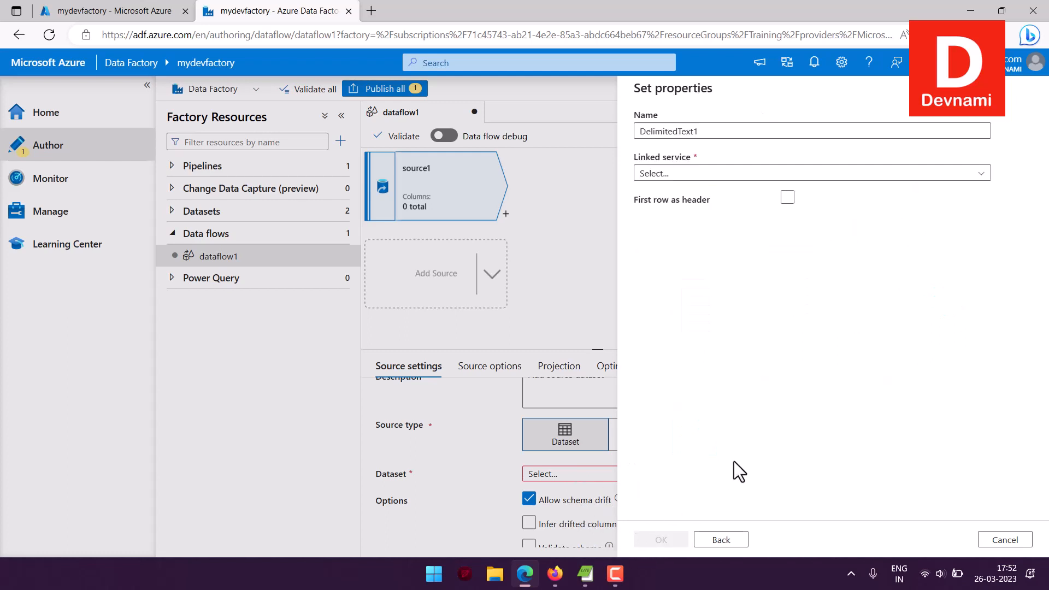
pyautogui.click(976, 173)
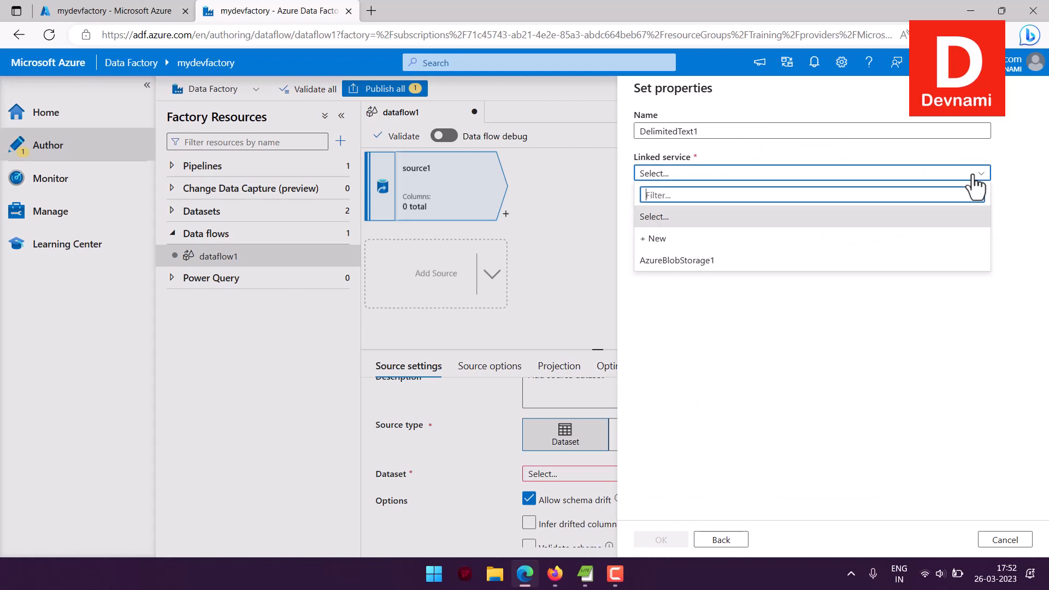
pyautogui.click(740, 262)
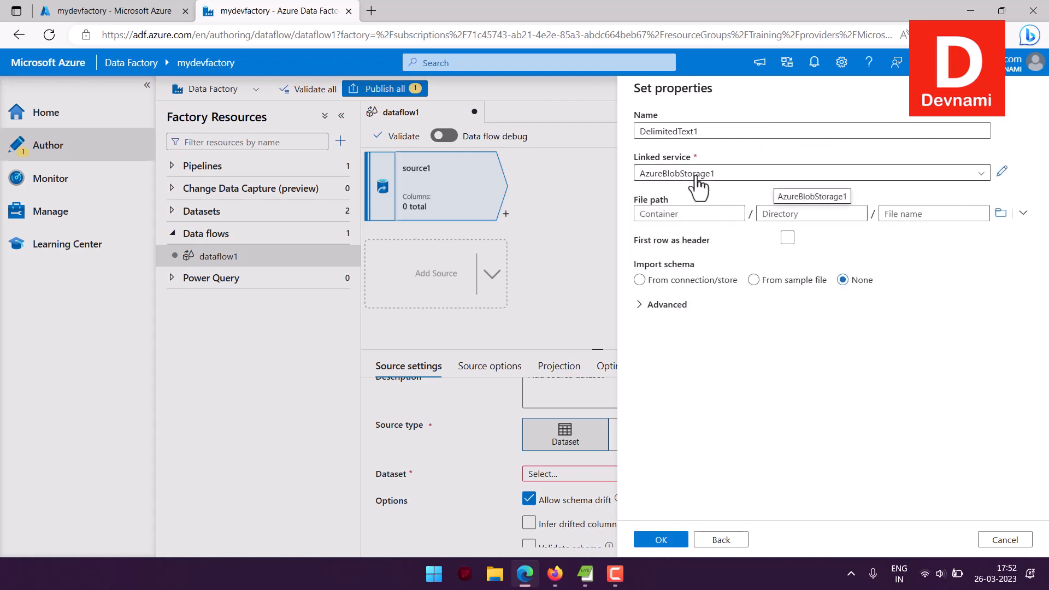
# Set the dataset's file path to homeprice.csv in the mydfdemo container and create the dataset for source1.
pyautogui.click(1000, 213)
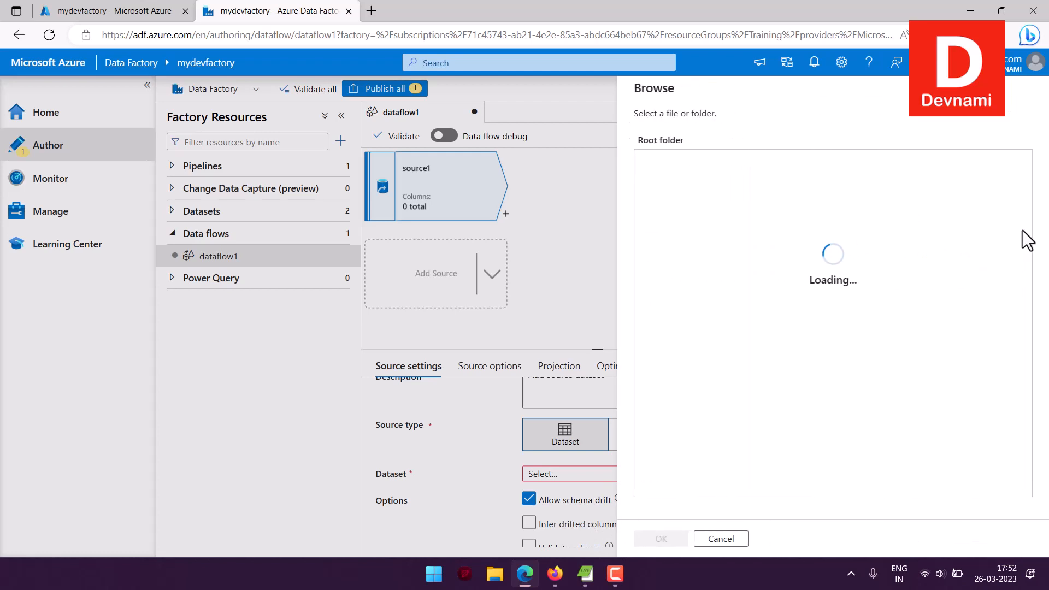
pyautogui.click(654, 161)
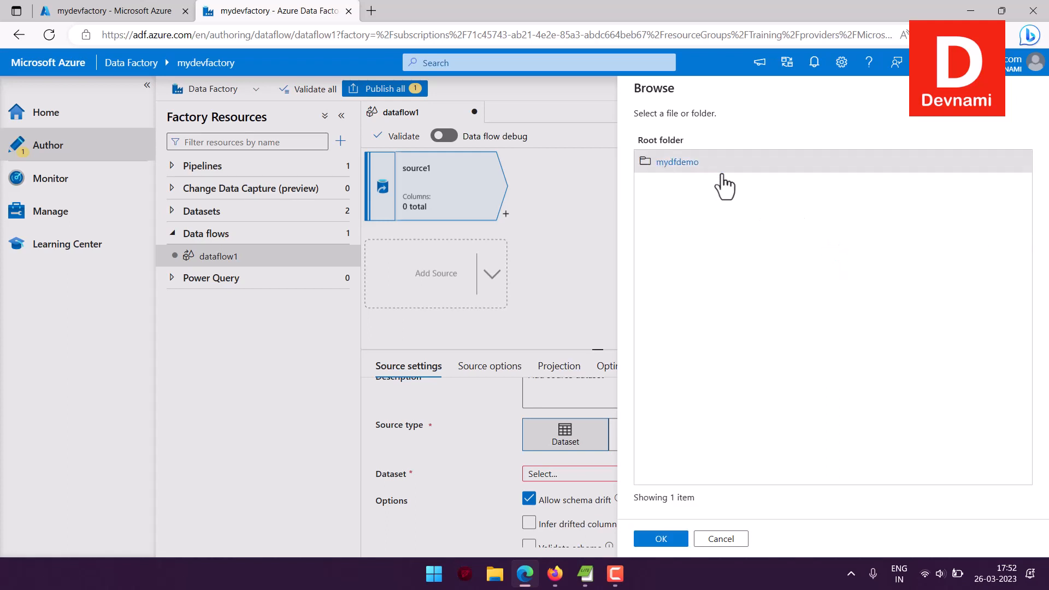
pyautogui.click(686, 164)
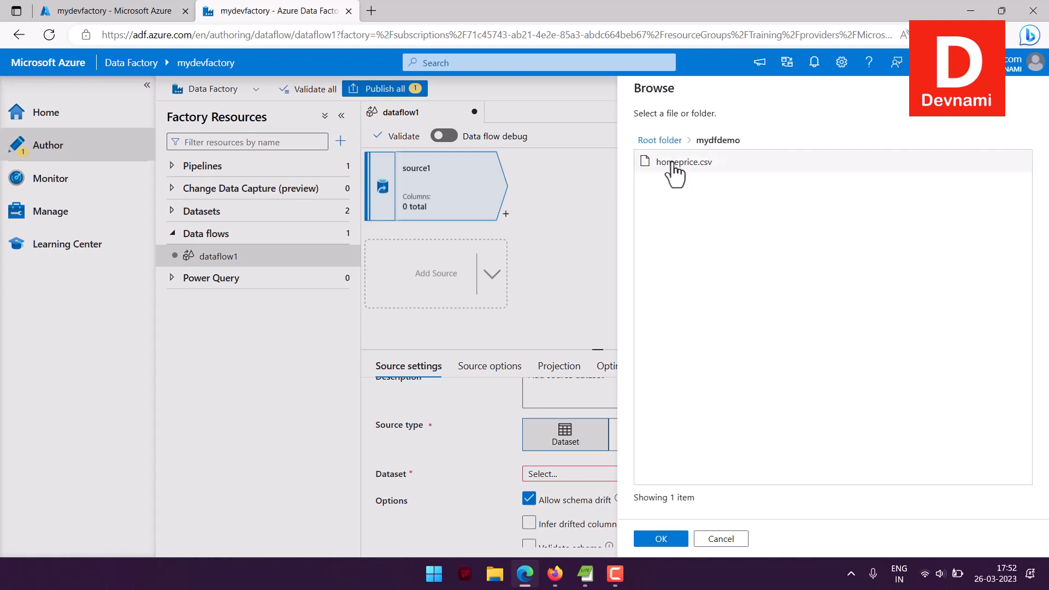
pyautogui.click(672, 167)
pyautogui.click(659, 536)
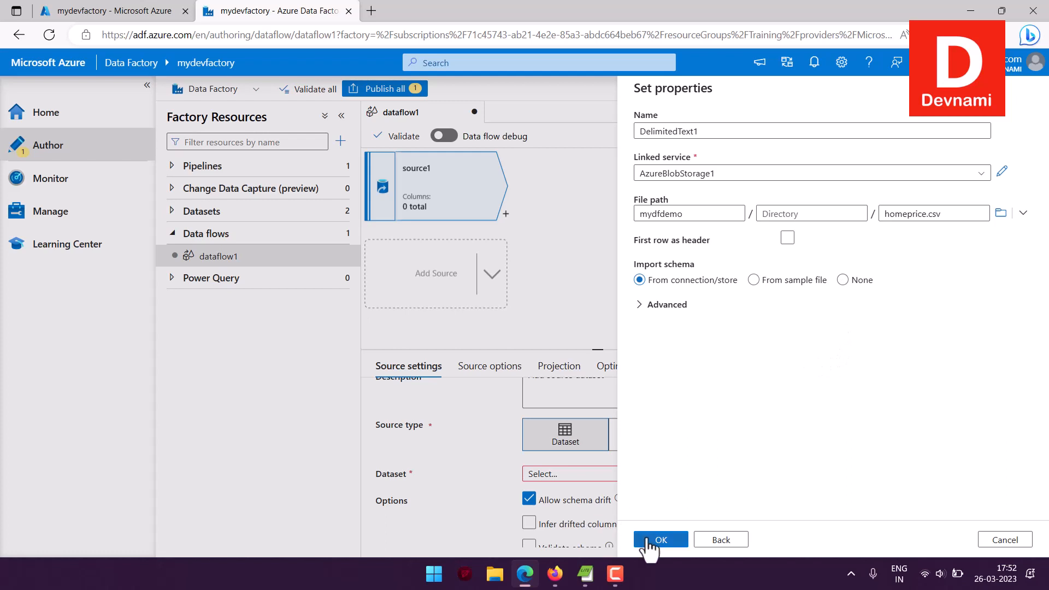
pyautogui.click(648, 541)
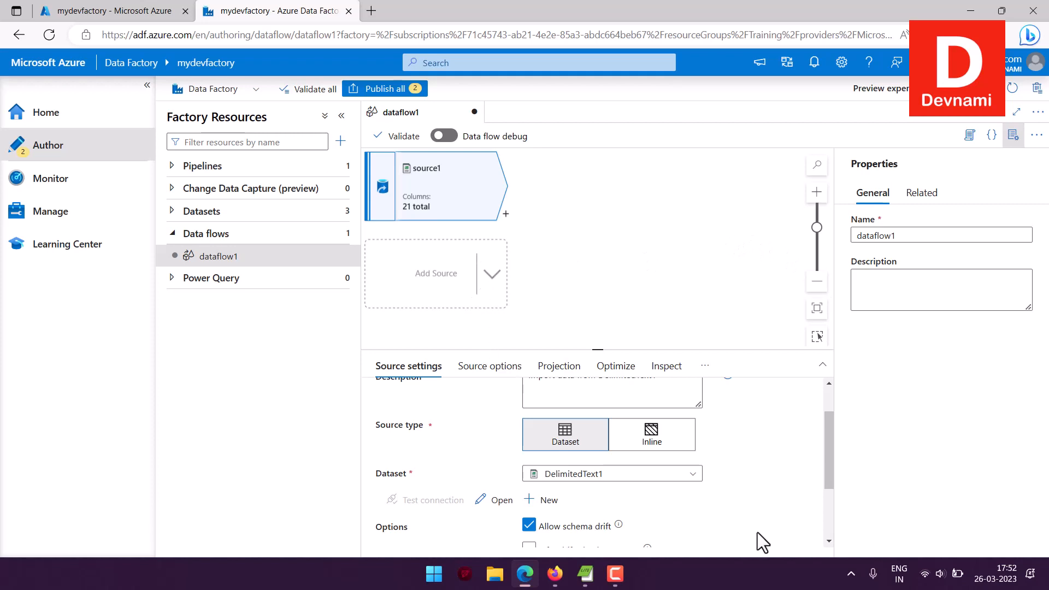
# Review source1's source settings, source options, column projection, partition optimization and inspected columns.
pyautogui.scroll(-2, 751, 509)
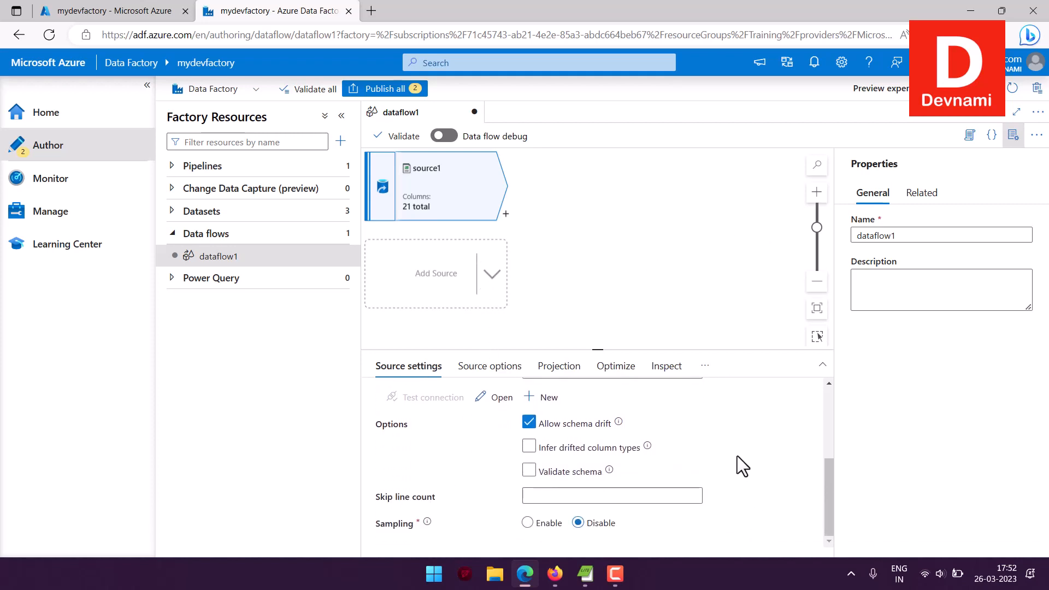
pyautogui.press('F10')
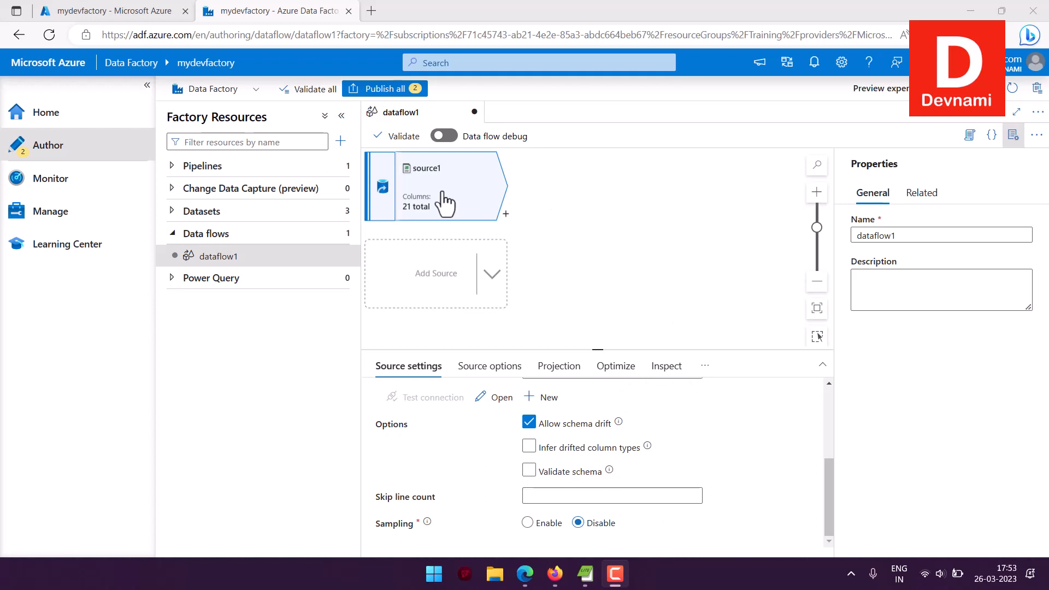
pyautogui.click(489, 371)
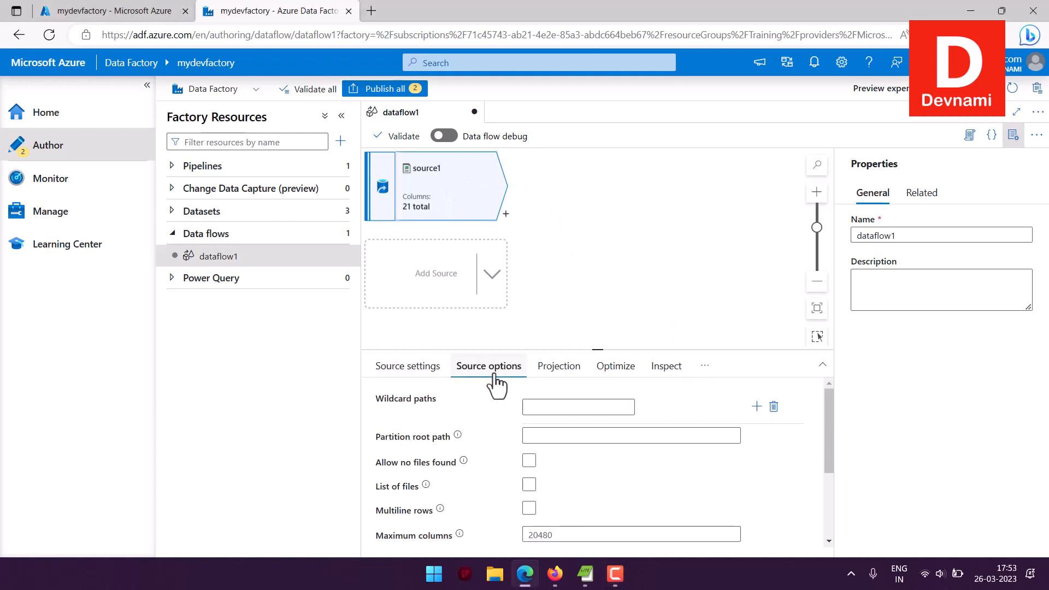
pyautogui.click(558, 371)
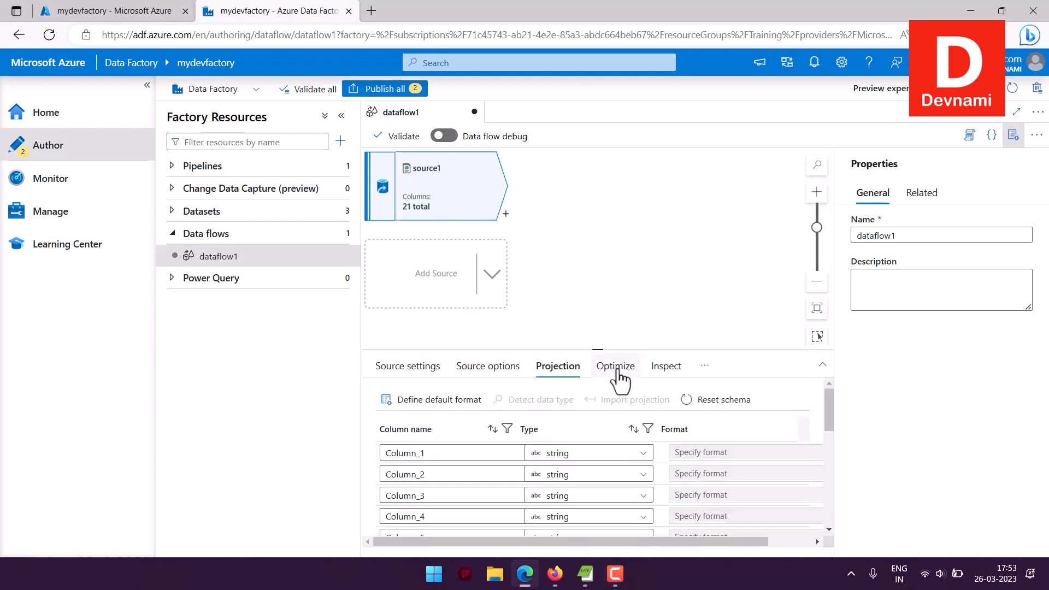
pyautogui.click(616, 371)
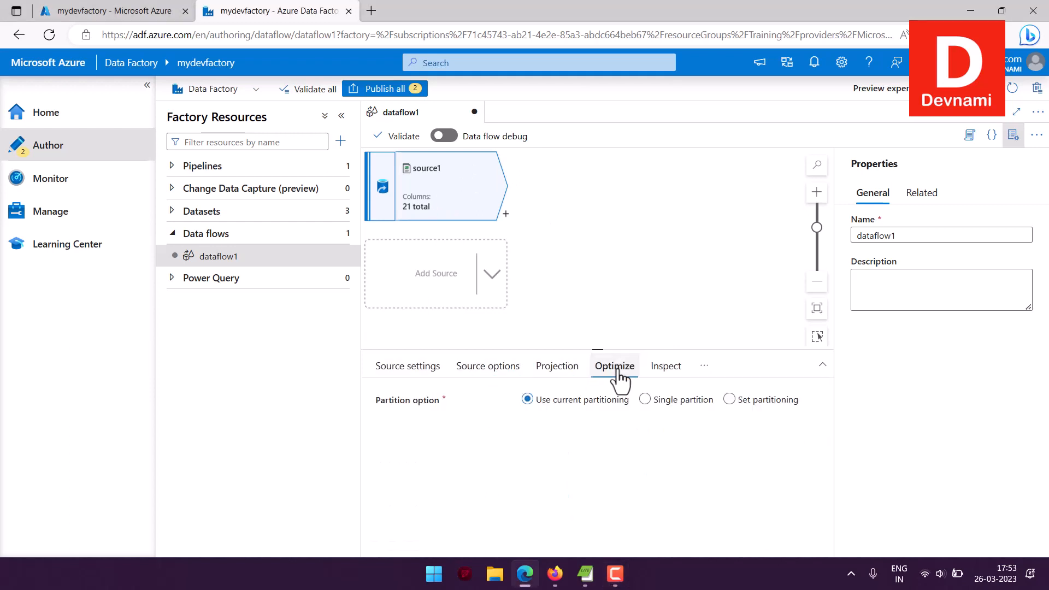
pyautogui.click(667, 373)
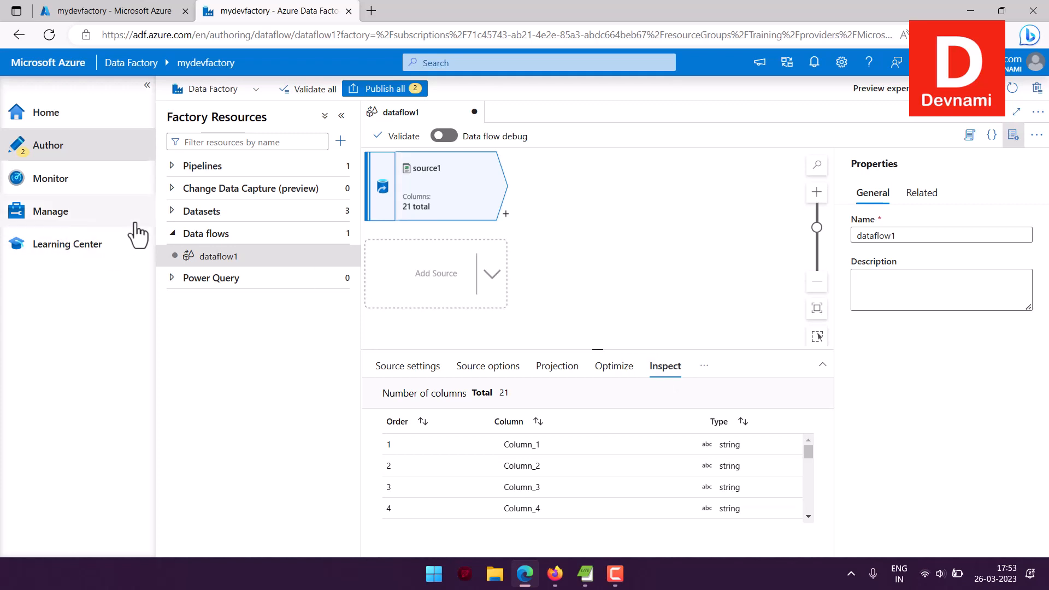
# Look over the factory's datasets and data flows, and examine dataflow1's source columns and its dataset and schema options.
pyautogui.click(171, 212)
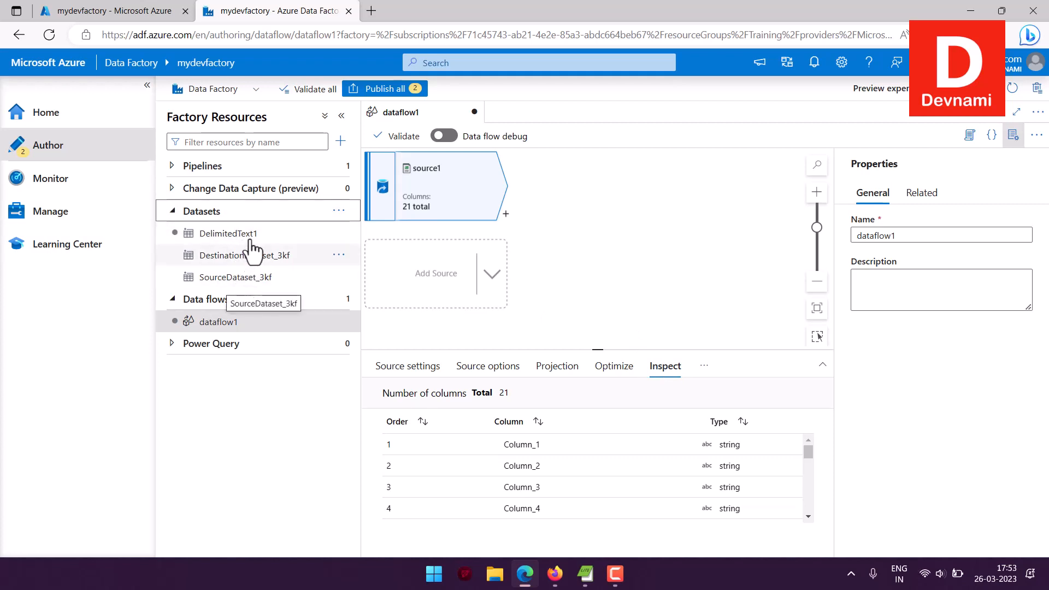
pyautogui.click(173, 299)
pyautogui.click(174, 299)
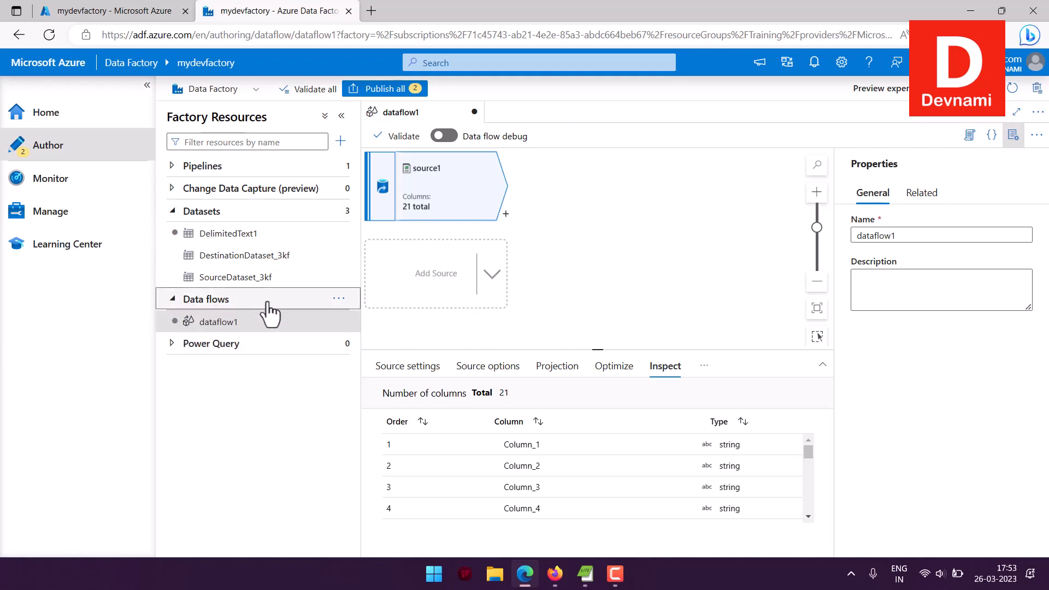
pyautogui.click(224, 324)
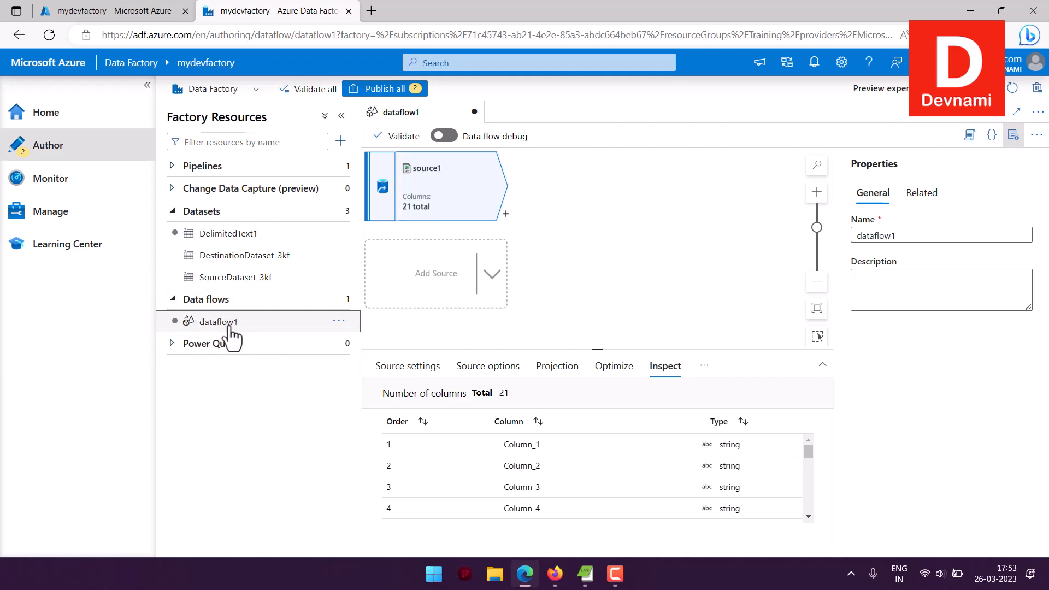
pyautogui.scroll(-2, 789, 461)
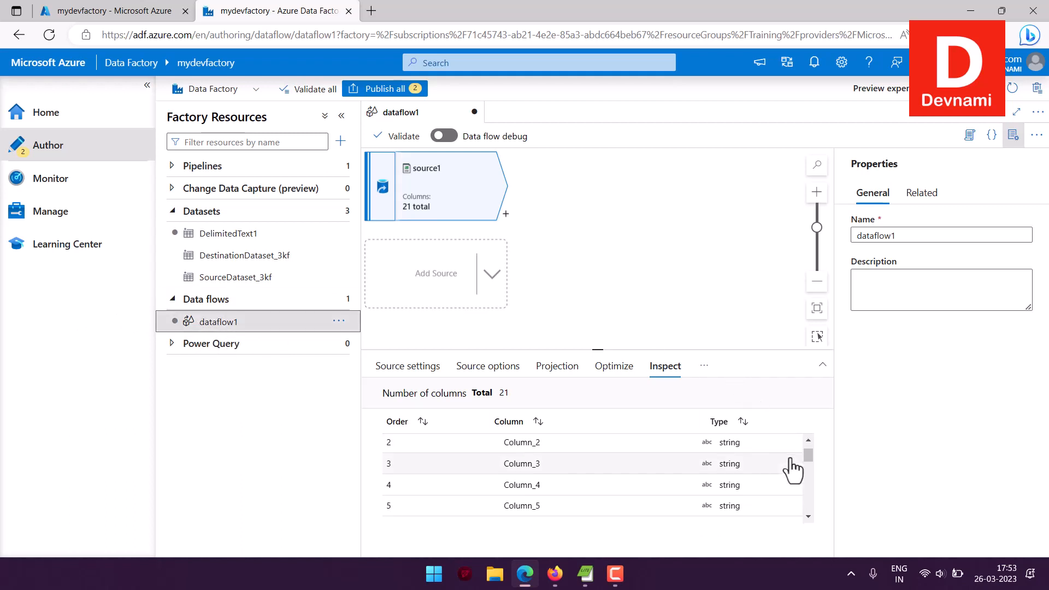
pyautogui.scroll(-4, 790, 469)
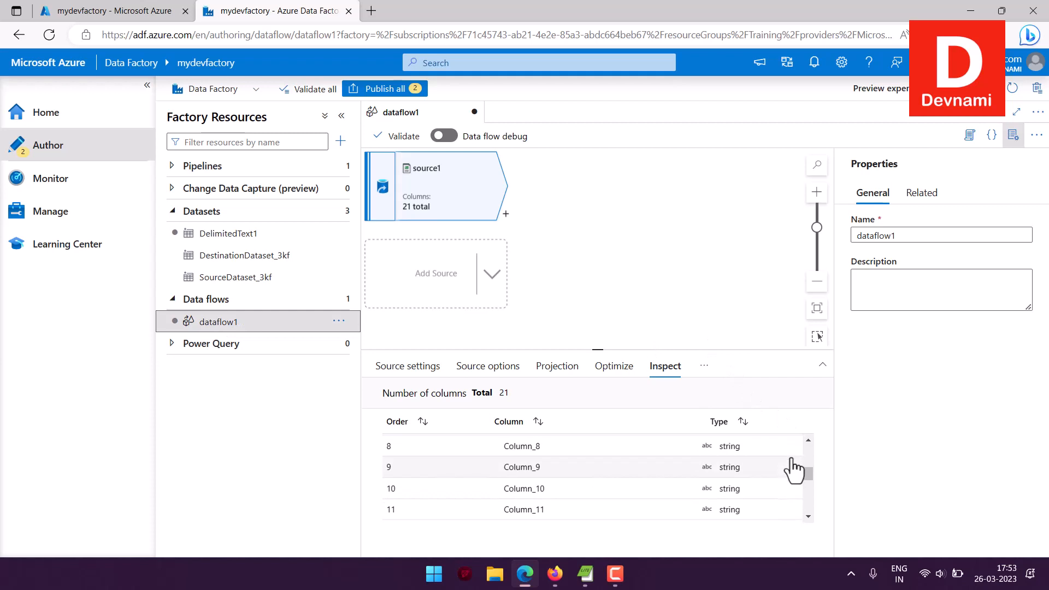
pyautogui.click(410, 366)
pyautogui.scroll(-3, 528, 437)
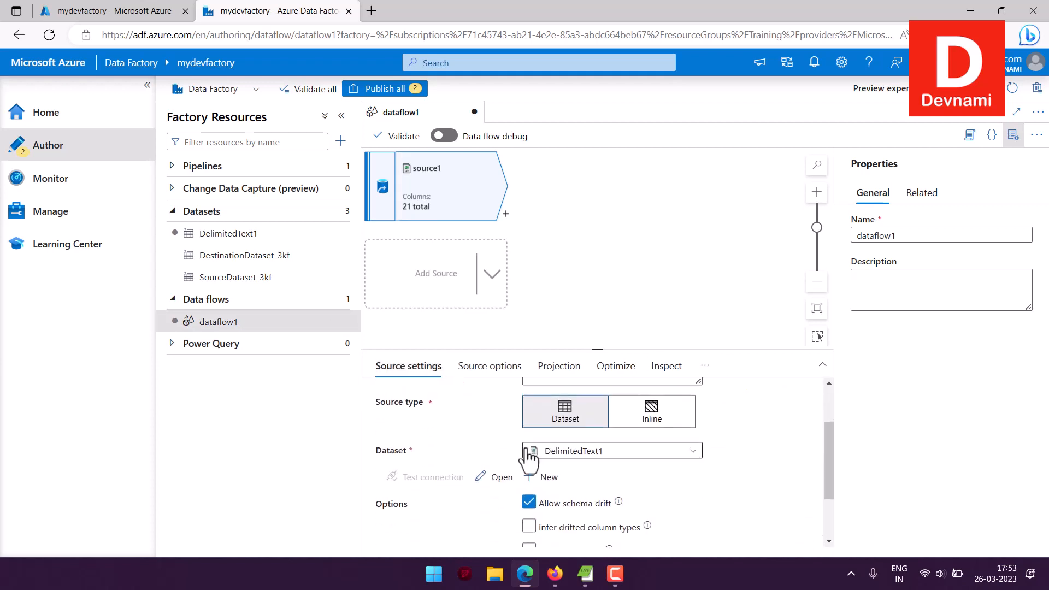
pyautogui.scroll(-1, 529, 454)
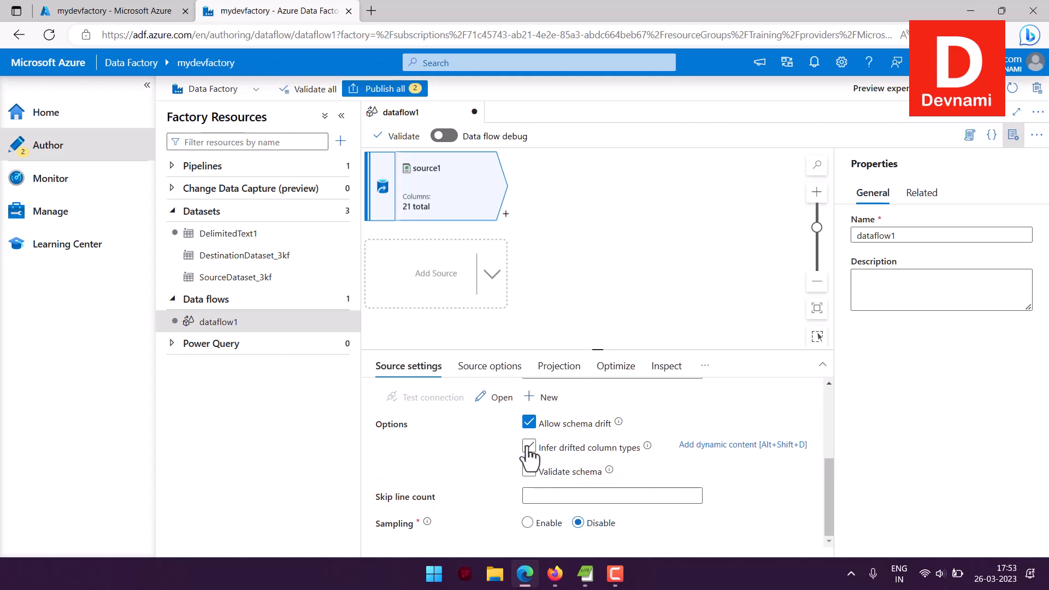
# Discard all unpublished changes in the data factory.
pyautogui.click(1037, 89)
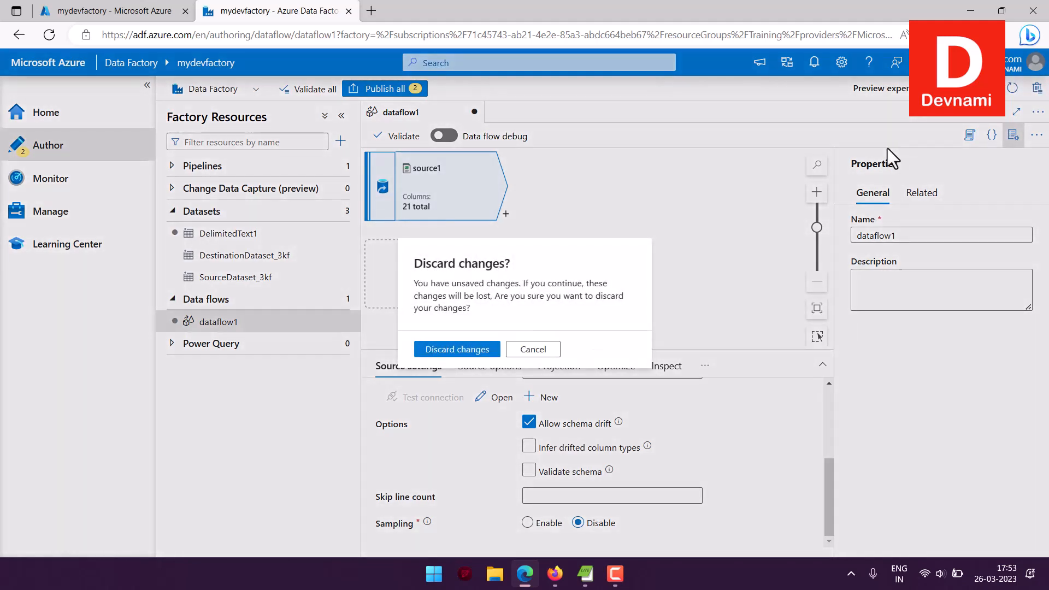
pyautogui.click(459, 350)
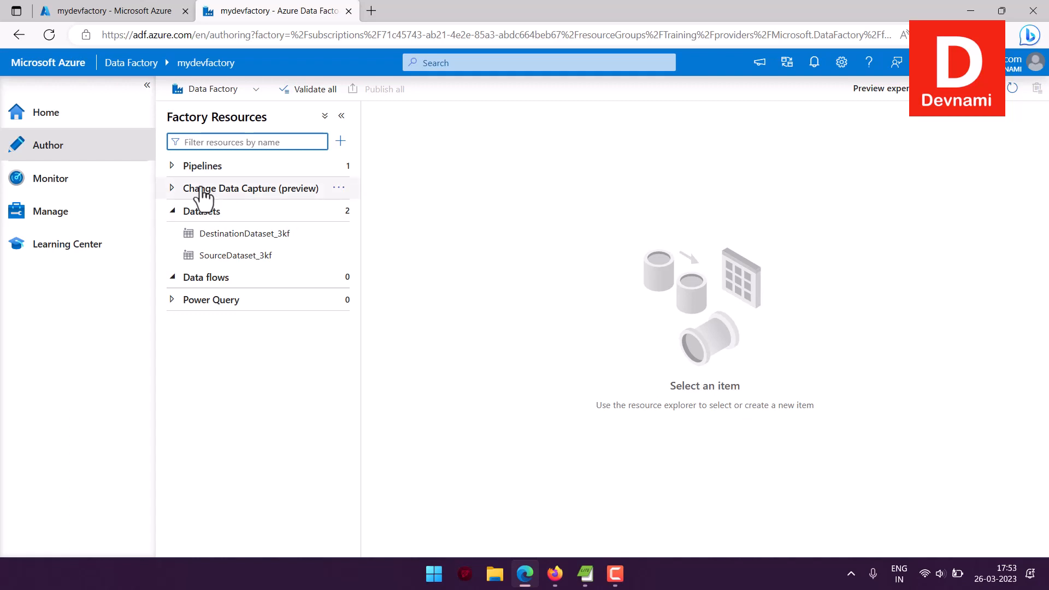
# Delete the pipeline CopyPipeline_3kf from the factory resources.
pyautogui.click(174, 166)
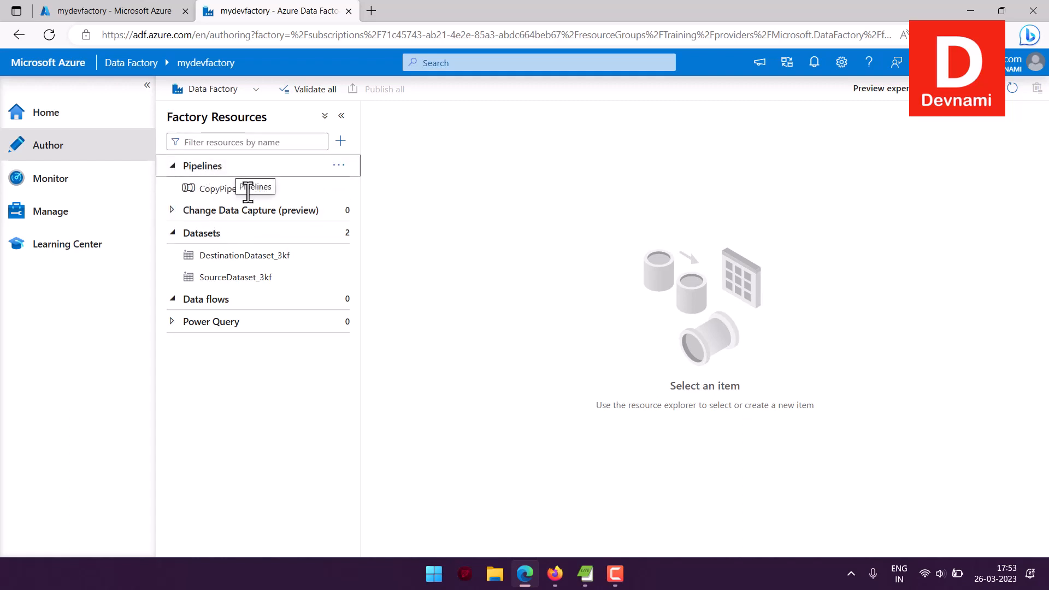
pyautogui.click(338, 188)
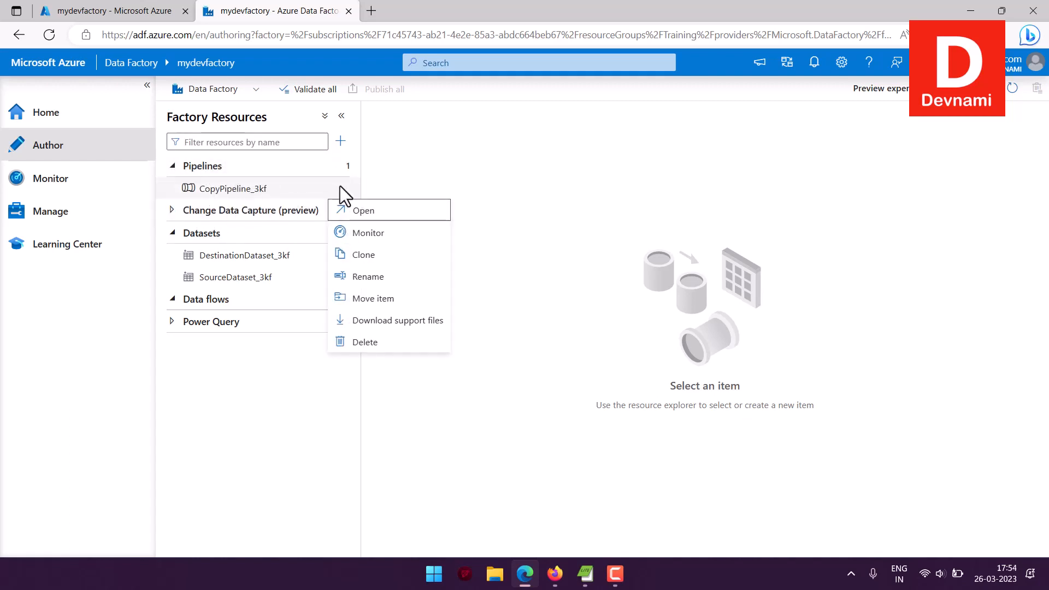
pyautogui.click(365, 343)
pyautogui.click(434, 355)
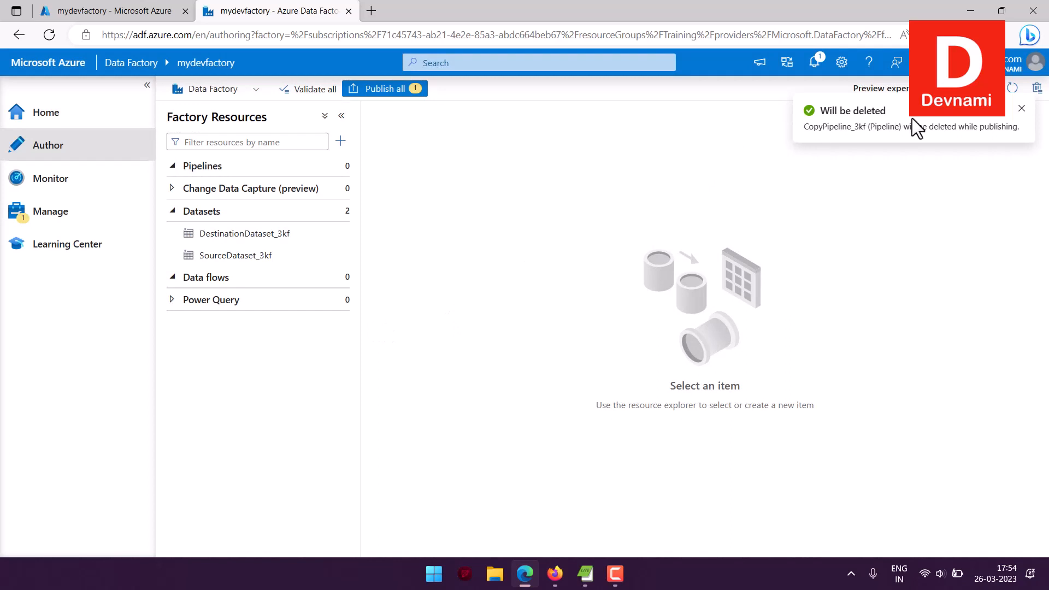
# Delete the datasets SourceDataset_3kf and DestinationDataset_3kf from the factory resources.
pyautogui.click(342, 256)
pyautogui.click(362, 387)
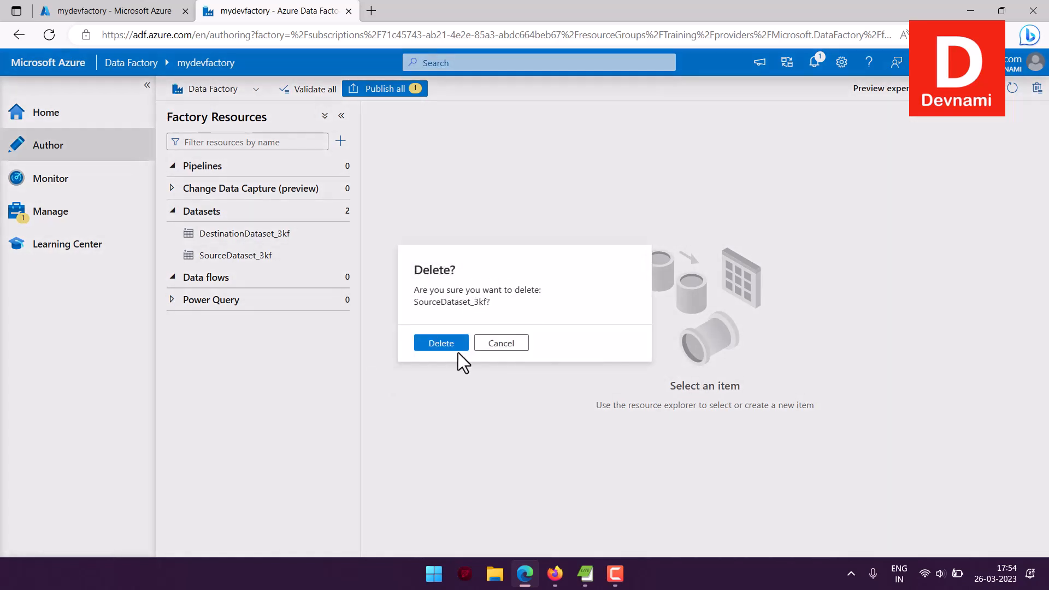
pyautogui.click(454, 352)
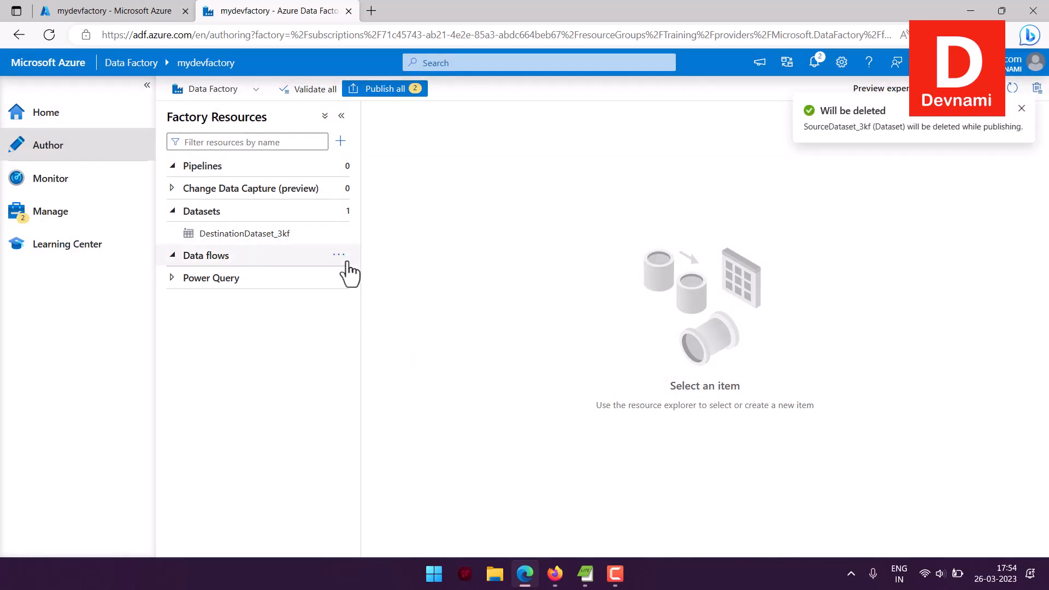
pyautogui.click(341, 234)
pyautogui.click(366, 366)
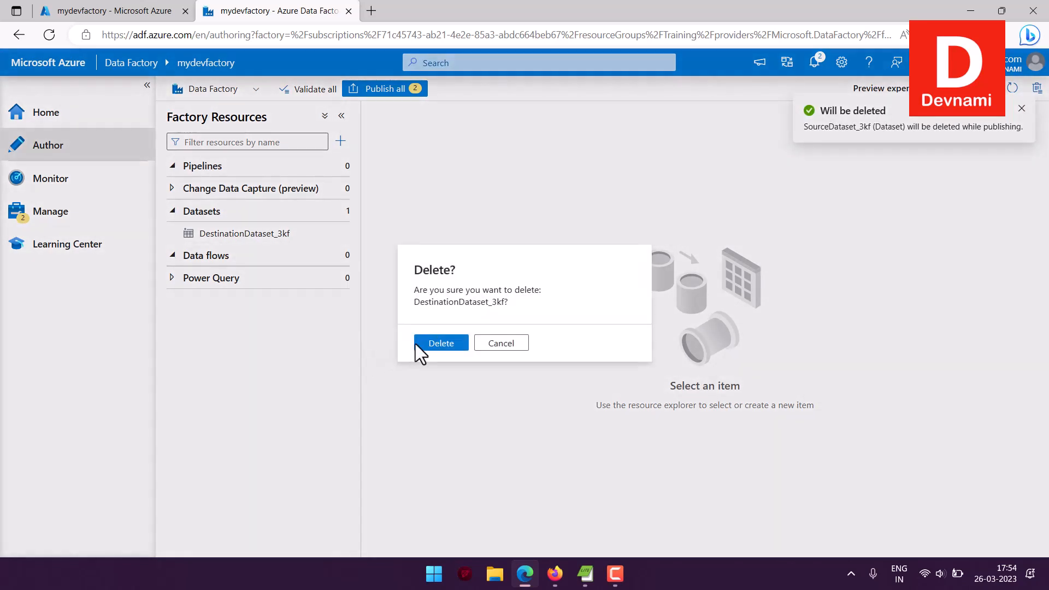
pyautogui.click(429, 343)
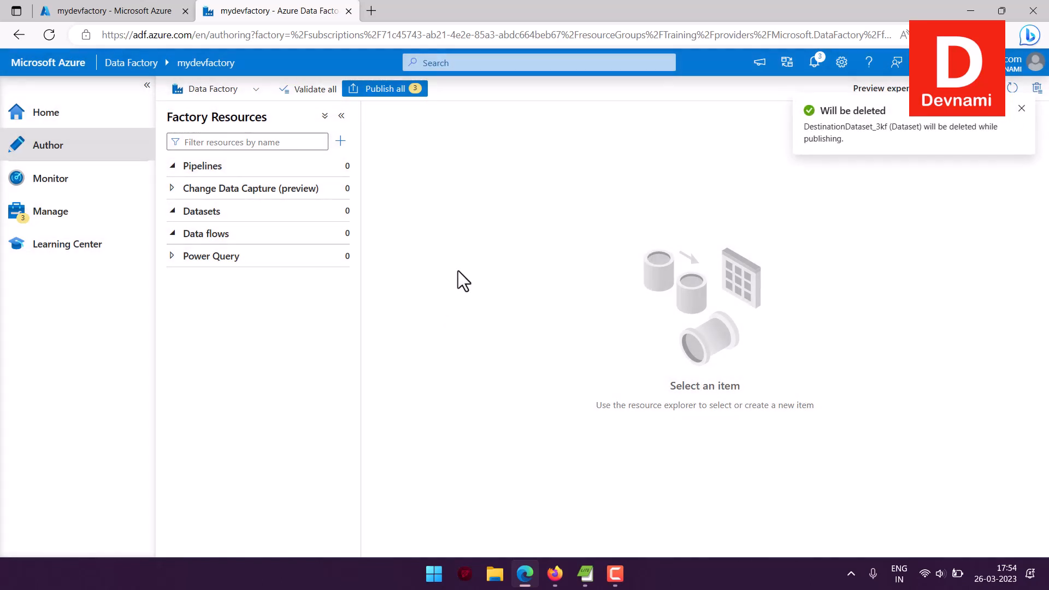